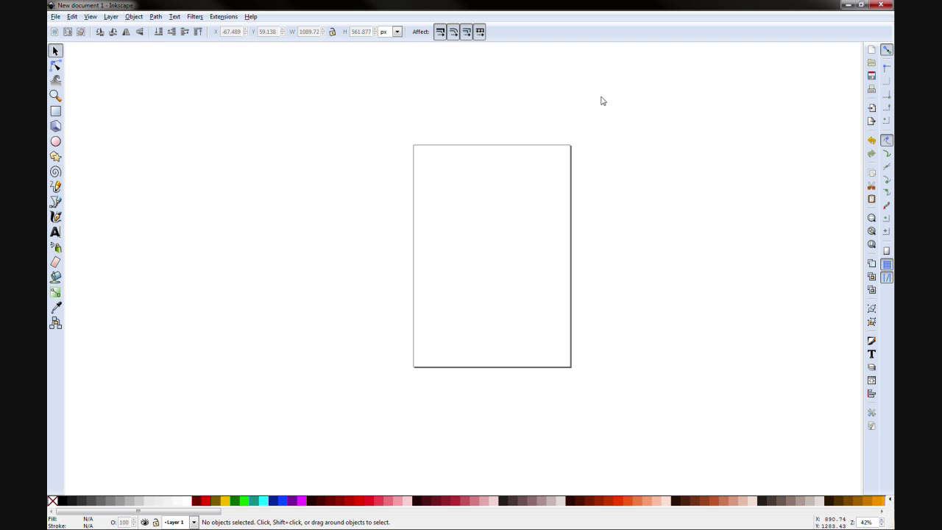
Set the document's default units to mm and the page orientation to landscape in the document properties.
{"action": "key", "text": "ctrl+shift"}
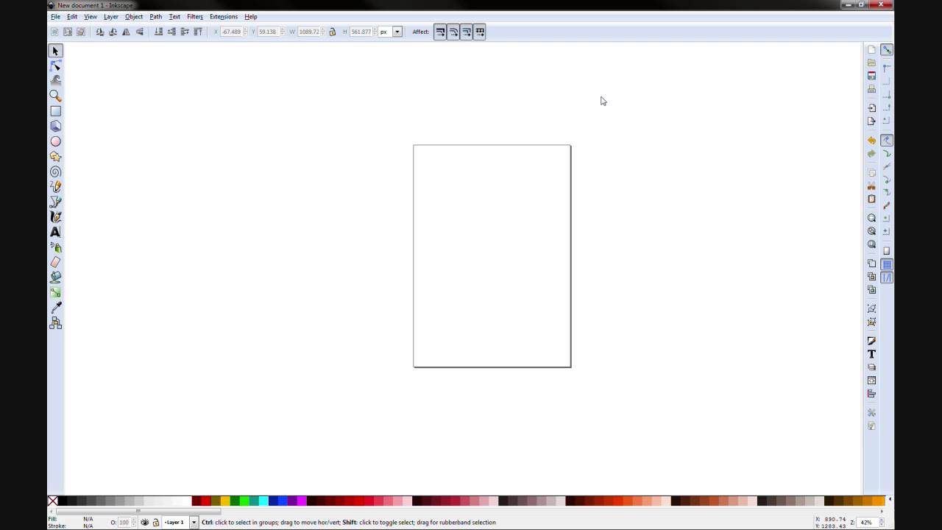
{"action": "key", "text": "ctrl+shift+d"}
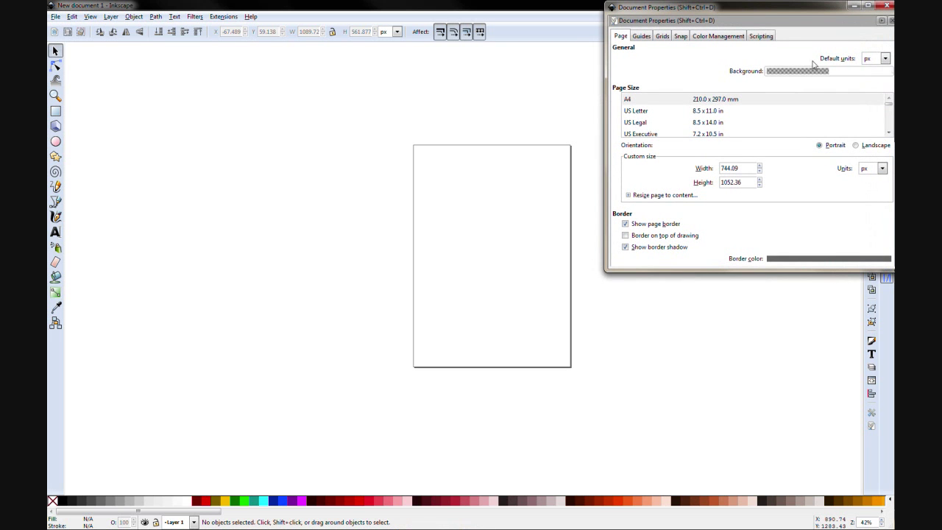
{"action": "left_click", "coordinate": [870, 59]}
{"action": "left_click", "coordinate": [872, 123]}
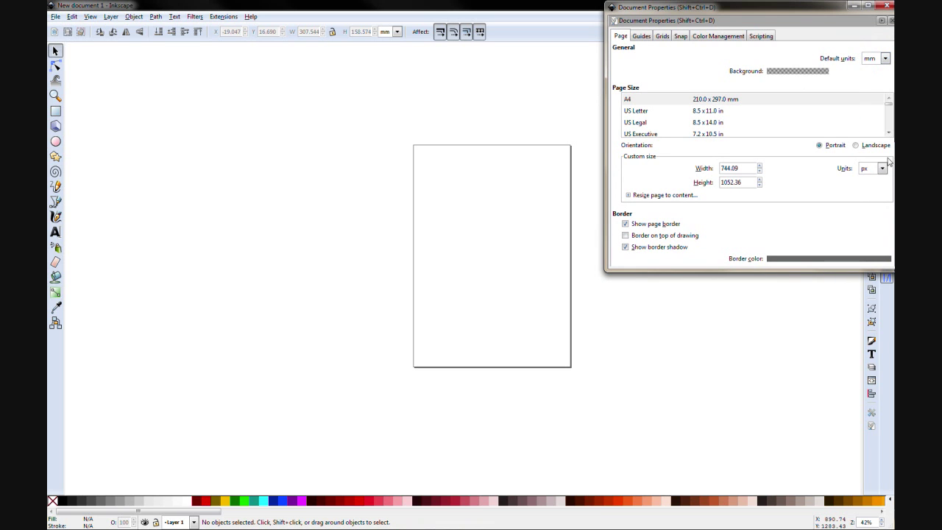
{"action": "left_click", "coordinate": [872, 171]}
{"action": "left_click", "coordinate": [872, 228]}
{"action": "left_click", "coordinate": [873, 146]}
{"action": "left_click", "coordinate": [888, 6]}
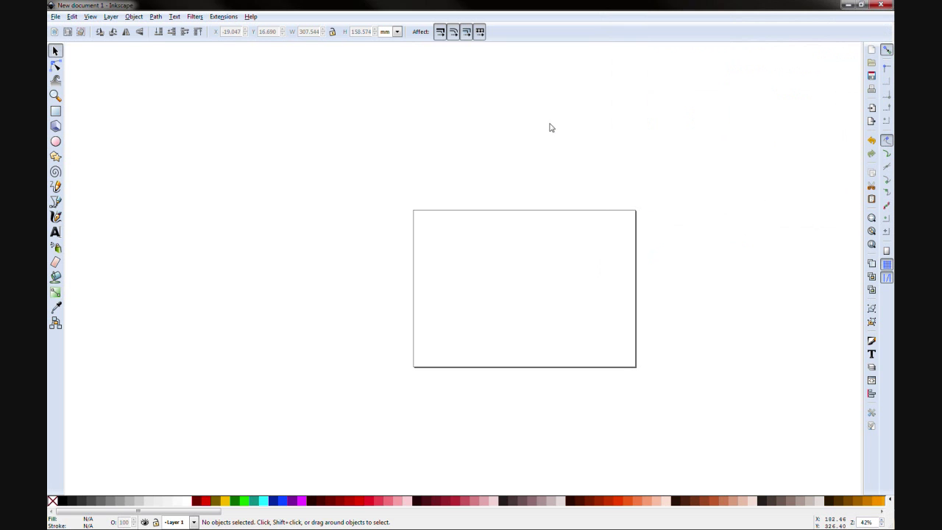
Draw a wavy Spiro path with the Triangle in shape across the page, ending in an inward curl, about 291 mm wide and 68 mm high.
{"action": "left_click", "coordinate": [56, 17]}
{"action": "left_click", "coordinate": [400, 174]}
{"action": "key", "text": "5"}
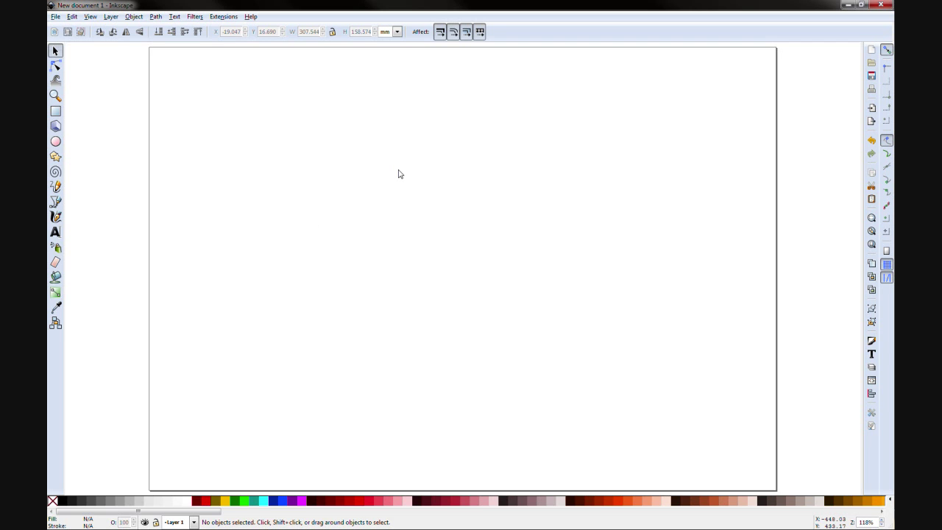
{"action": "left_click", "coordinate": [56, 202]}
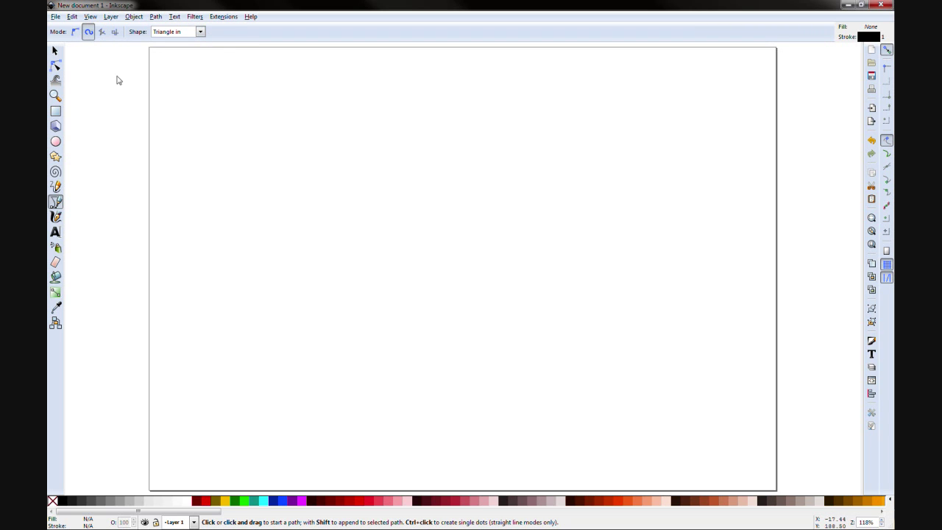
{"action": "left_click", "coordinate": [199, 33]}
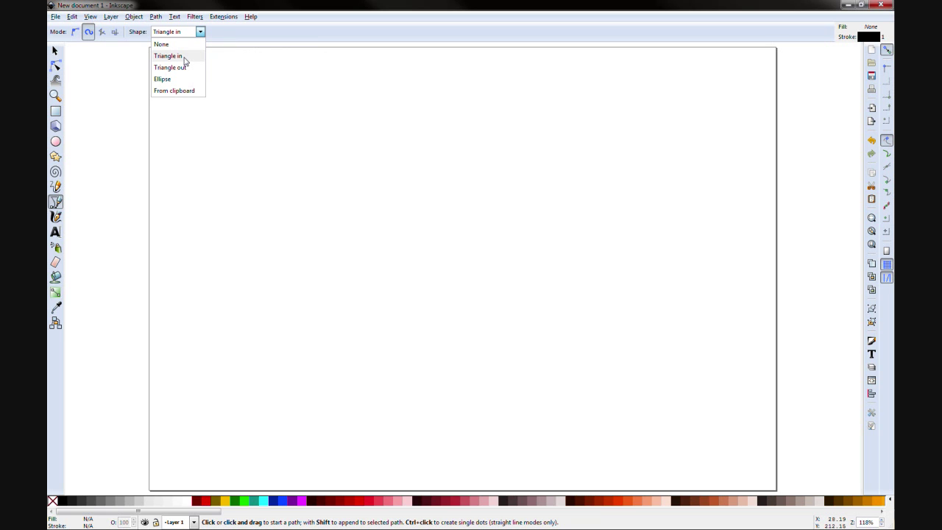
{"action": "key", "text": "Down"}
{"action": "key", "text": "Escape"}
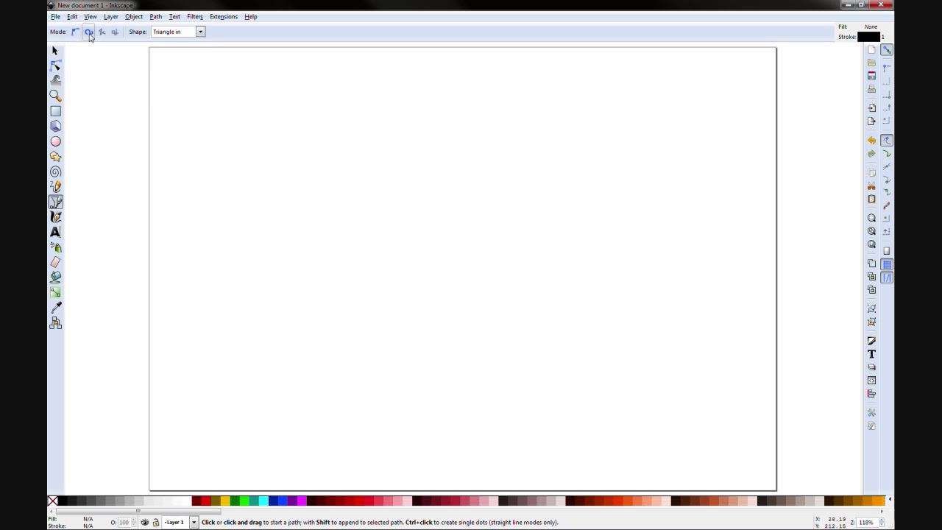
{"action": "left_click", "coordinate": [125, 287]}
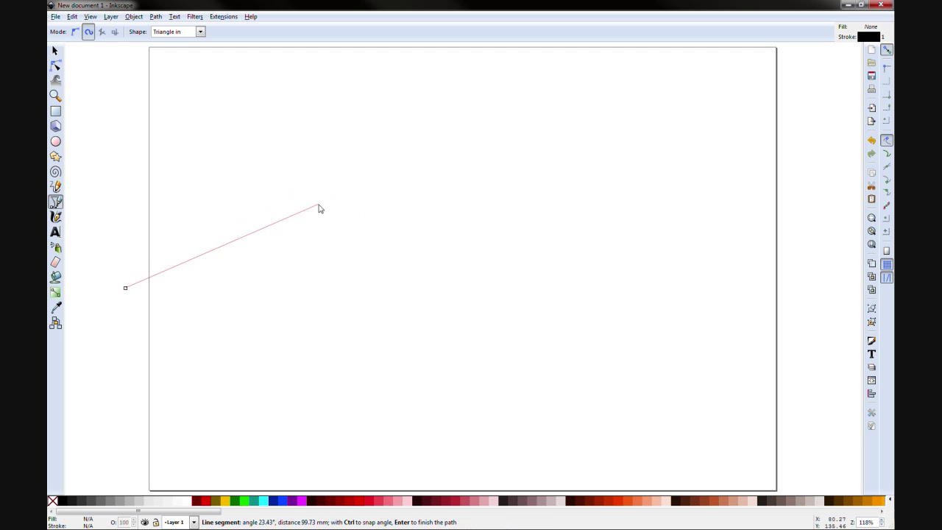
{"action": "left_click_drag", "start_coordinate": [317, 206], "coordinate": [416, 207]}
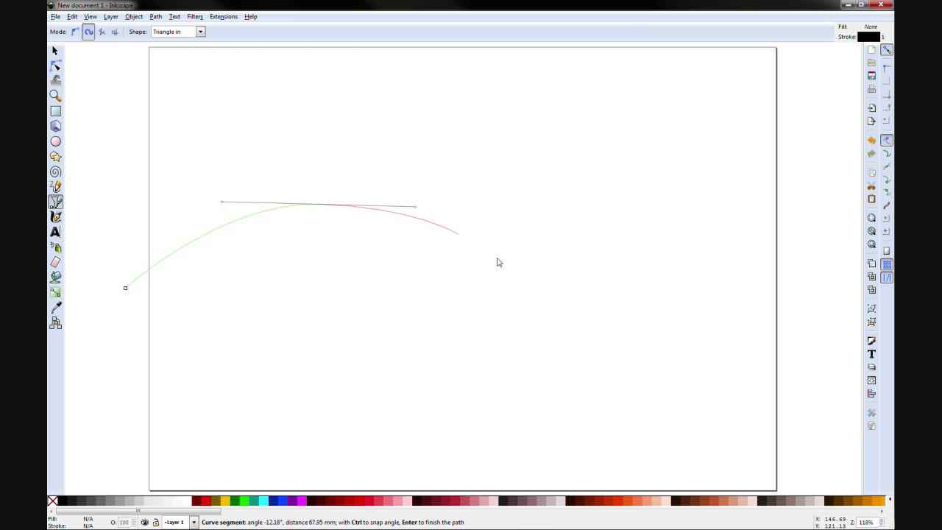
{"action": "left_click_drag", "start_coordinate": [601, 294], "coordinate": [704, 292]}
{"action": "left_click_drag", "start_coordinate": [718, 261], "coordinate": [694, 174]}
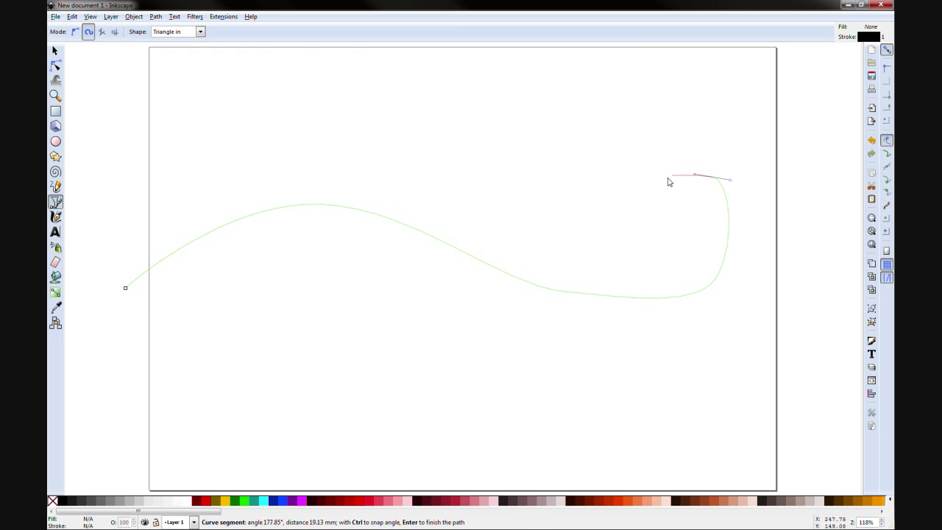
{"action": "left_click_drag", "start_coordinate": [637, 206], "coordinate": [656, 238]}
{"action": "left_click_drag", "start_coordinate": [683, 248], "coordinate": [700, 233]}
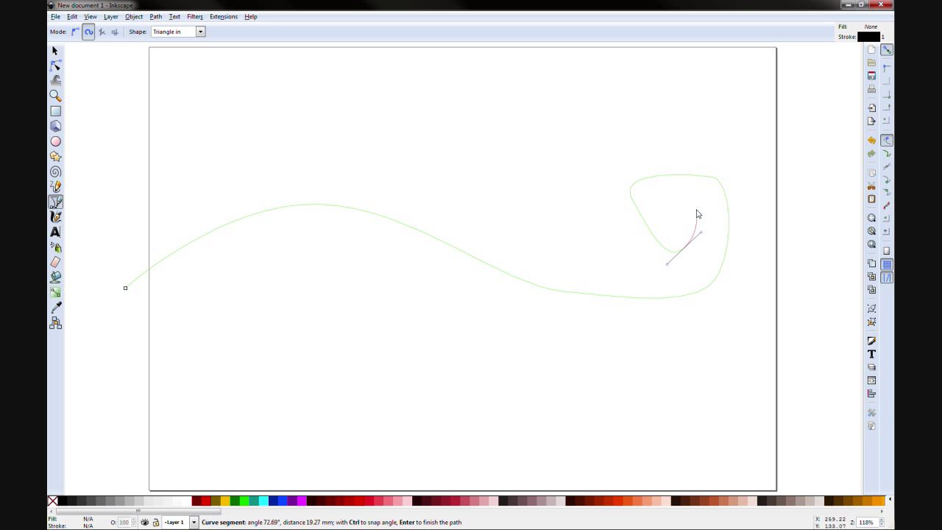
{"action": "key", "text": "Return"}
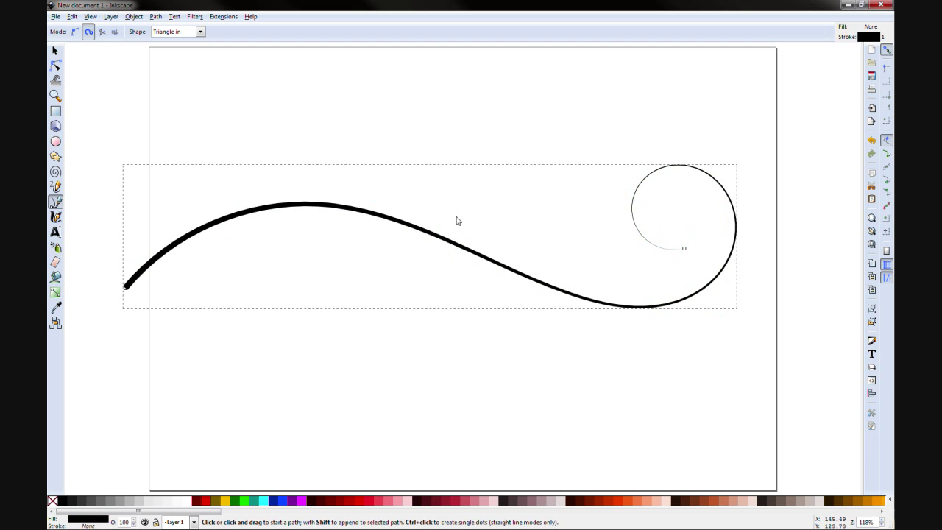
Reshape the swirl by moving its nodes to flatten the wave's crest and tighten the curl into a small spiral.
{"action": "left_click", "coordinate": [53, 50]}
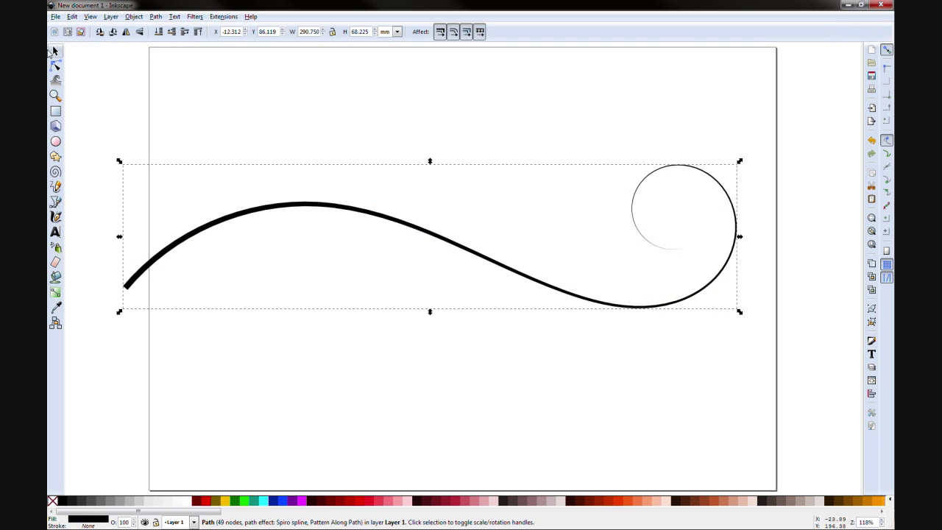
{"action": "double_click", "coordinate": [332, 208]}
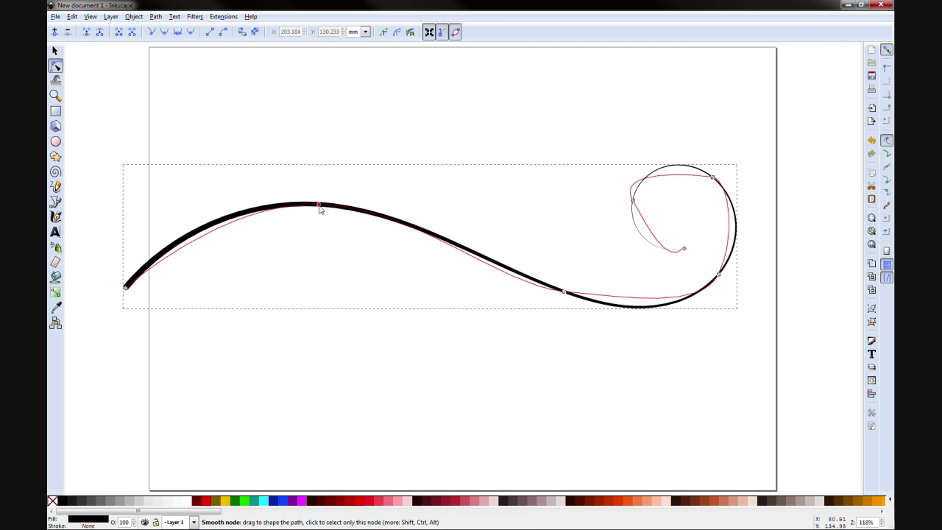
{"action": "left_click_drag", "start_coordinate": [319, 207], "coordinate": [398, 227]}
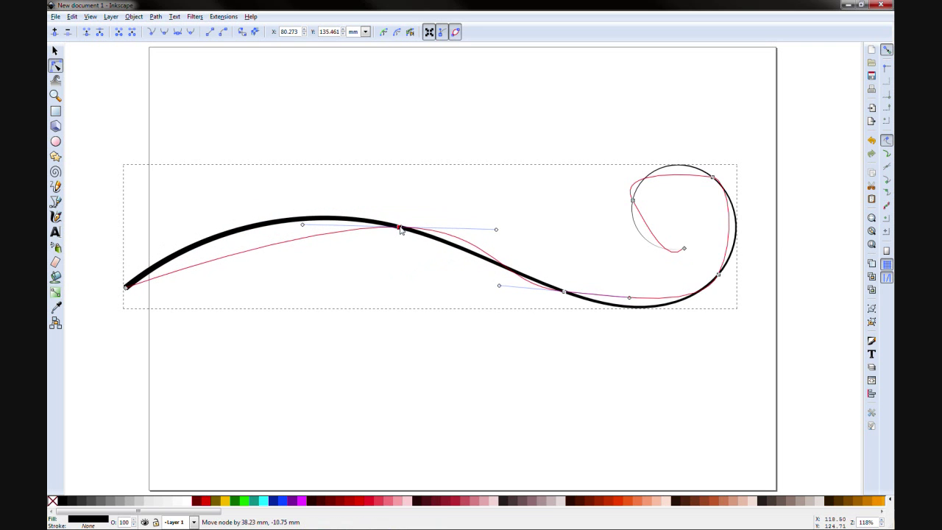
{"action": "left_click_drag", "start_coordinate": [565, 296], "coordinate": [579, 305]}
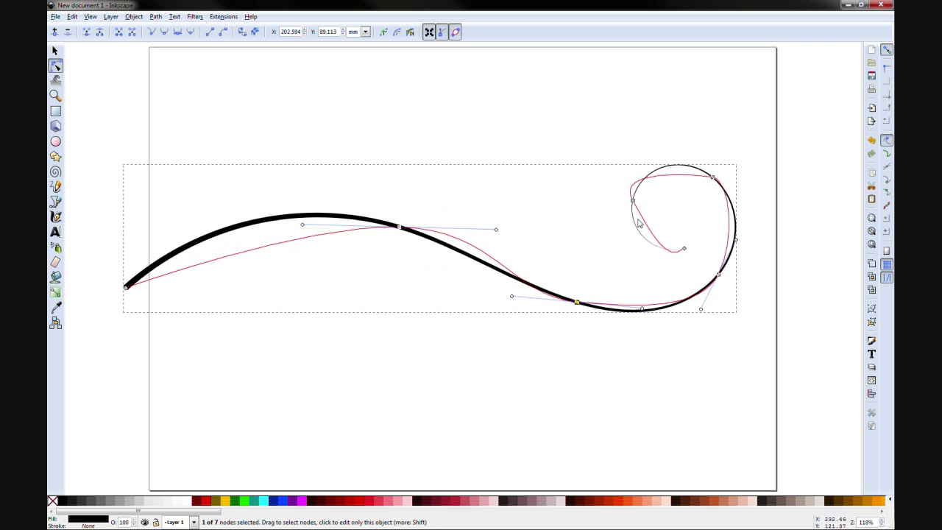
{"action": "left_click_drag", "start_coordinate": [685, 252], "coordinate": [672, 214]}
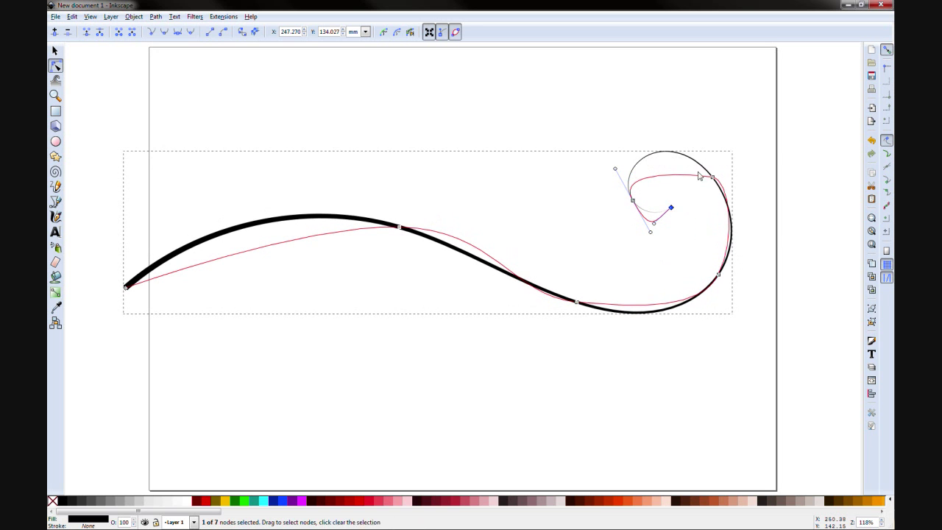
{"action": "left_click_drag", "start_coordinate": [711, 178], "coordinate": [675, 201]}
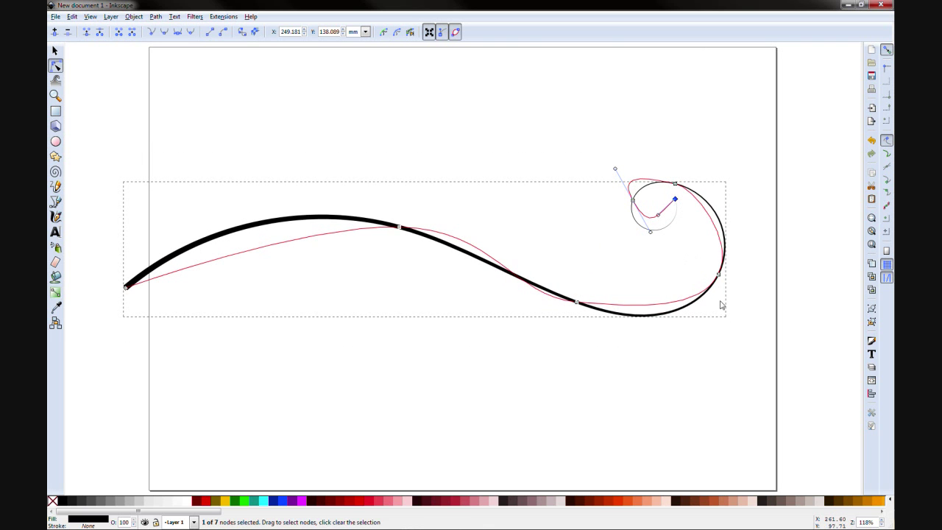
{"action": "left_click_drag", "start_coordinate": [720, 278], "coordinate": [720, 241]}
{"action": "left_click", "coordinate": [605, 387]}
{"action": "left_click", "coordinate": [454, 228]}
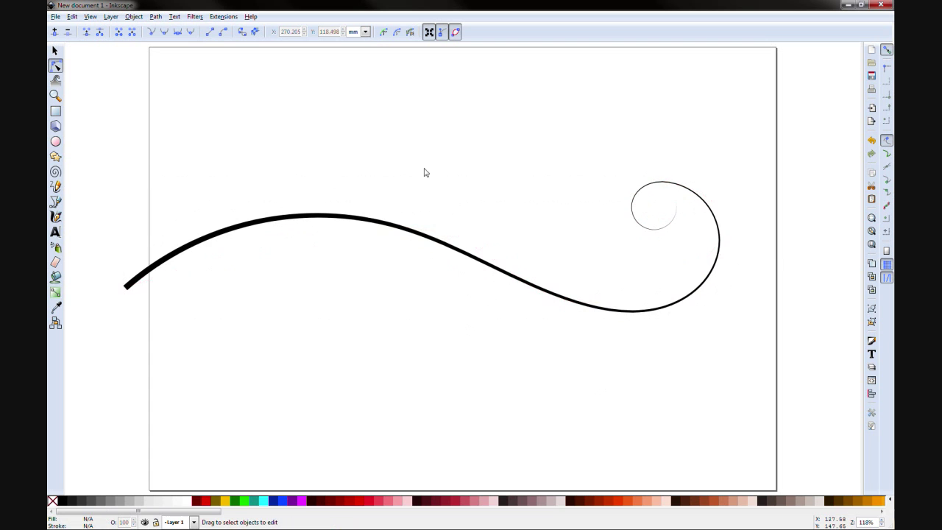
Open the Path Effect Editor for the swirl and set its Pattern Along Path width to 6.
{"action": "left_click", "coordinate": [155, 16]}
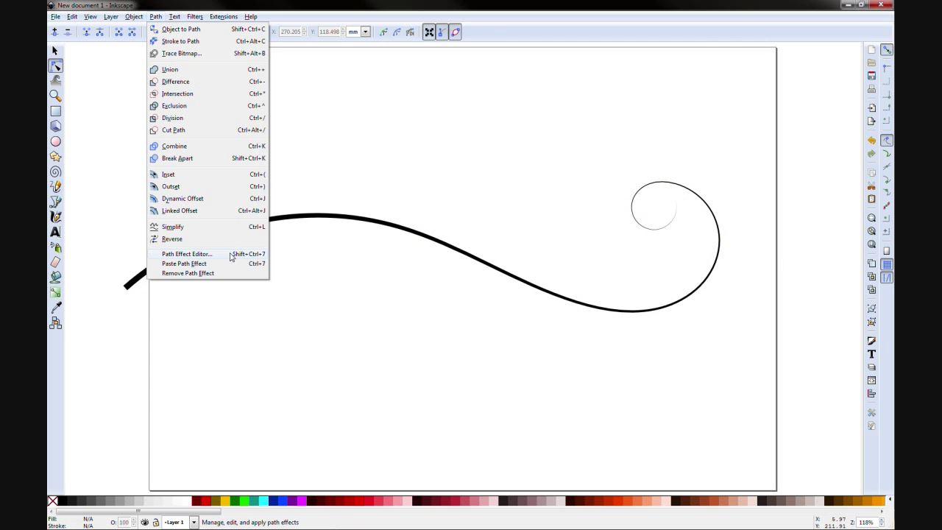
{"action": "left_click", "coordinate": [187, 254]}
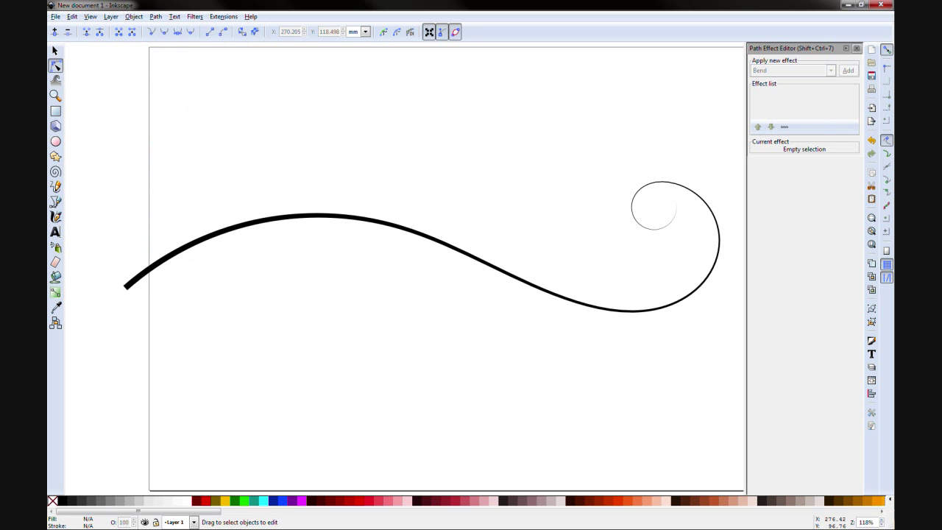
{"action": "left_click", "coordinate": [457, 249]}
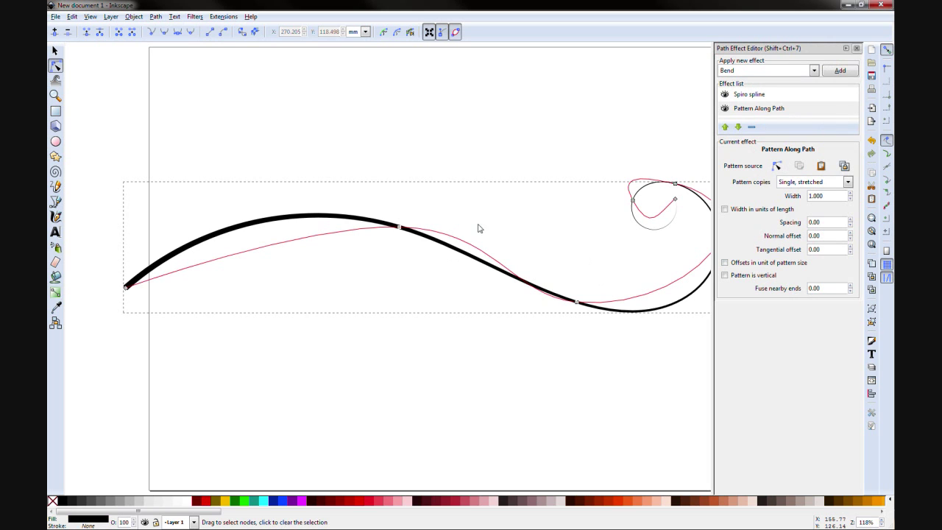
{"action": "left_click", "coordinate": [775, 110]}
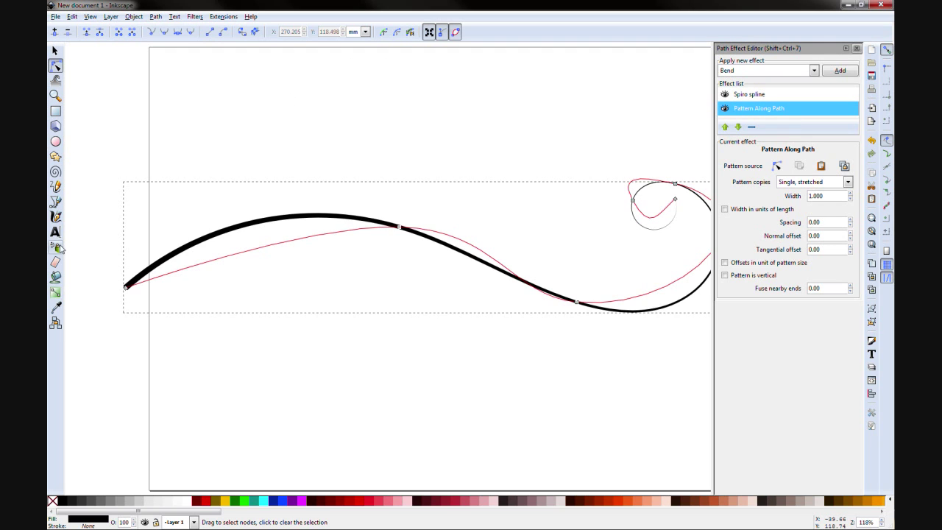
{"action": "left_click", "coordinate": [55, 203]}
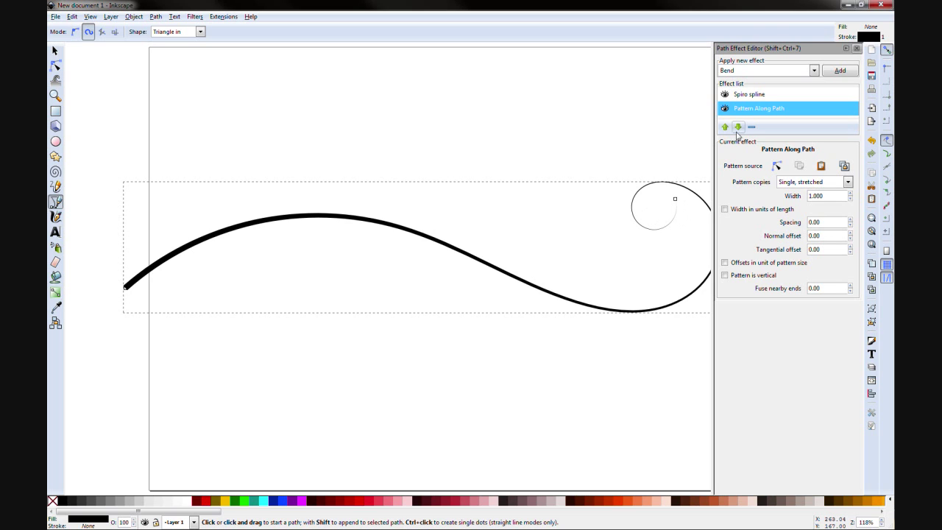
{"action": "left_click", "coordinate": [843, 197]}
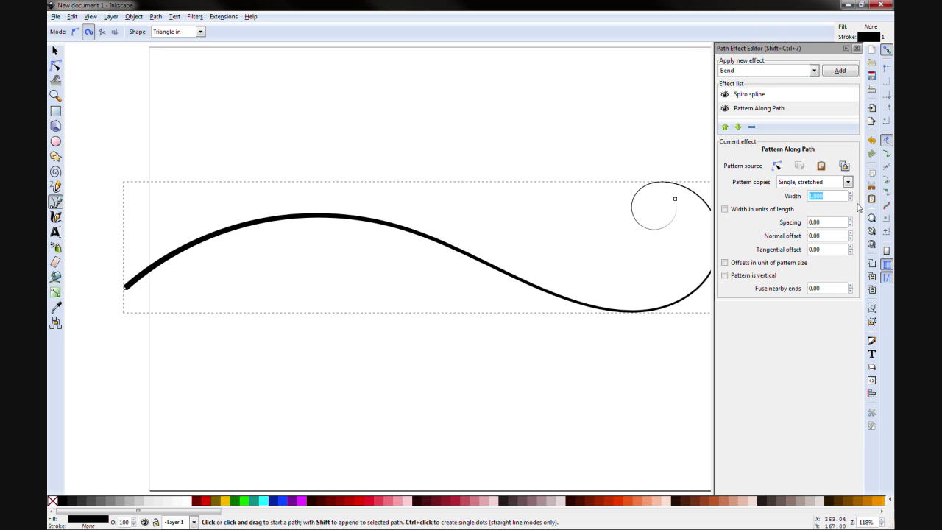
{"action": "type", "text": "6"}
{"action": "key", "text": "Return"}
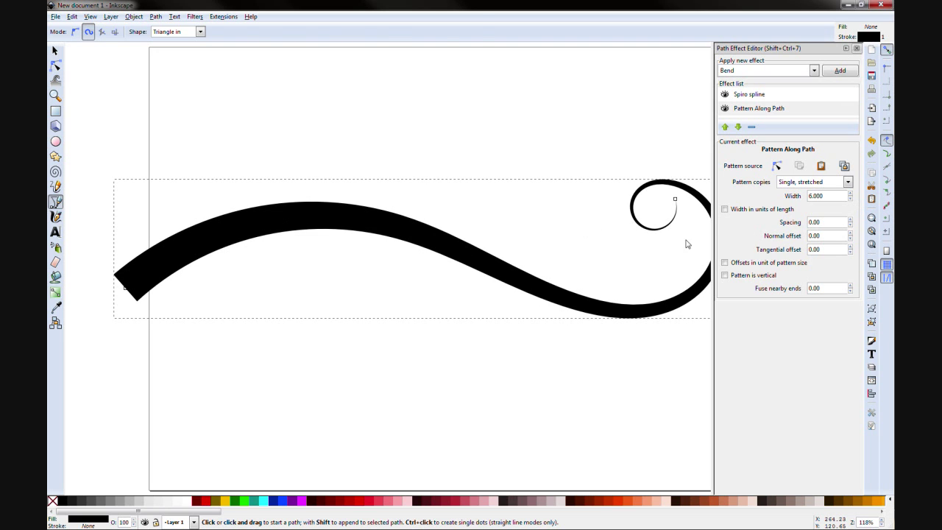
Widen the swirl's curl by moving its tip node downward and its next two nodes outward.
{"action": "key", "text": "F1"}
{"action": "key", "text": "F2"}
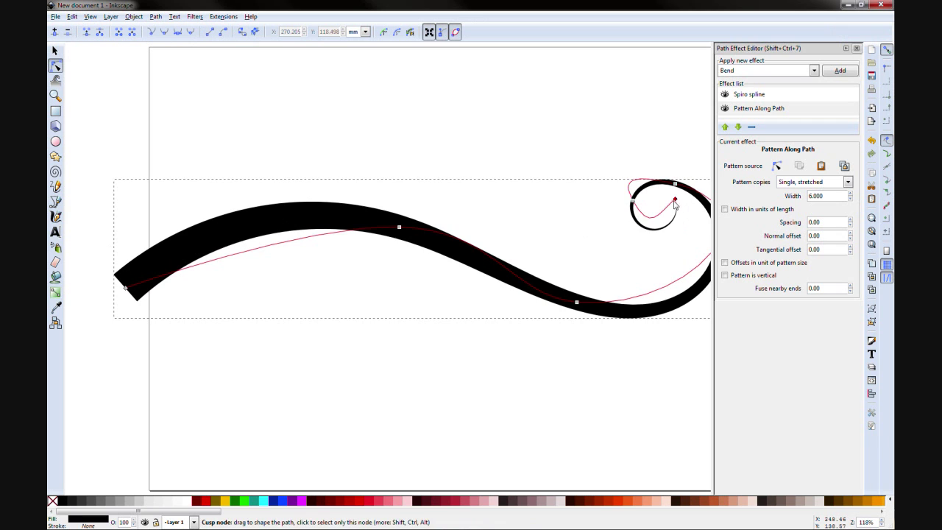
{"action": "left_click_drag", "start_coordinate": [675, 205], "coordinate": [640, 265]}
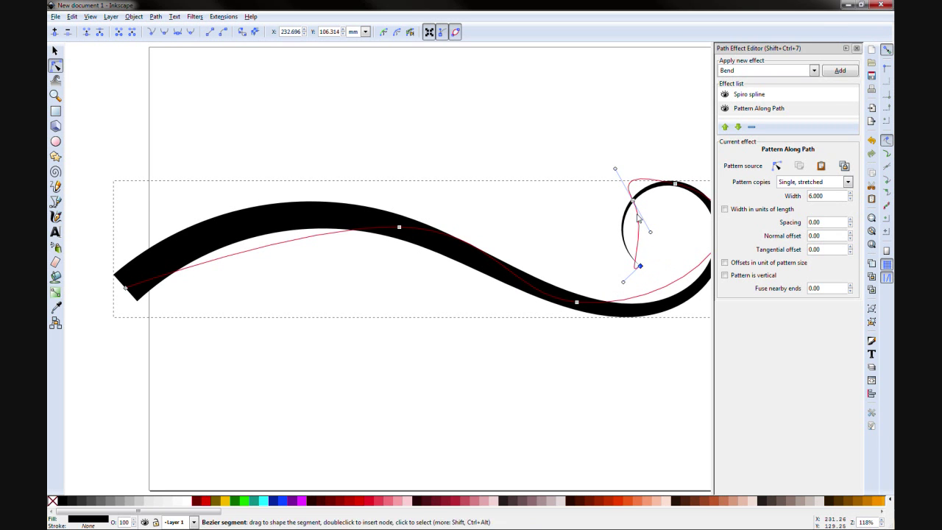
{"action": "left_click_drag", "start_coordinate": [633, 199], "coordinate": [611, 190]}
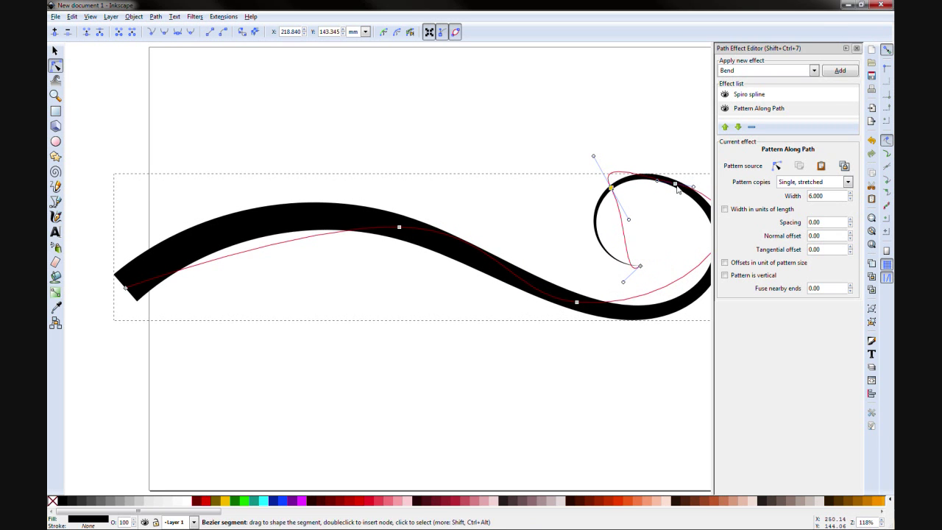
{"action": "left_click_drag", "start_coordinate": [677, 189], "coordinate": [677, 176]}
{"action": "left_click", "coordinate": [678, 130]}
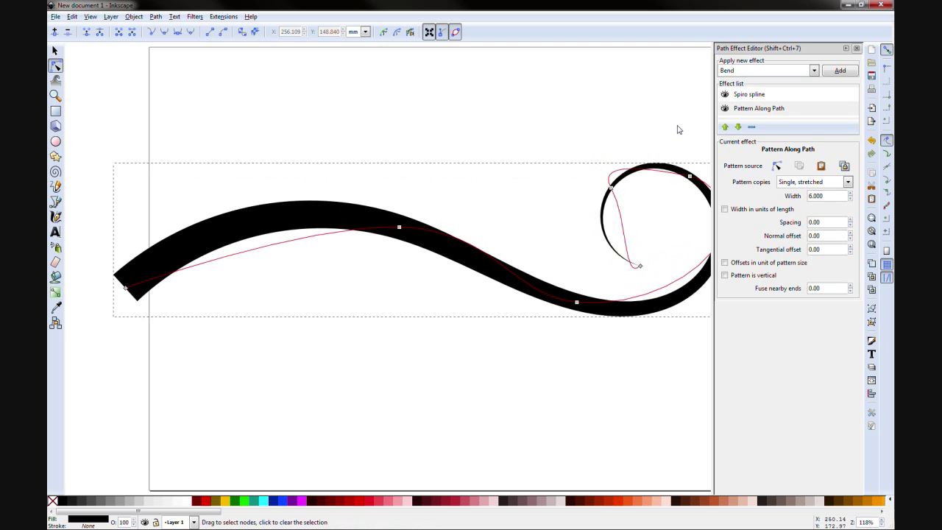
{"action": "scroll", "coordinate": [678, 129], "scroll_direction": "right", "scroll_amount": 3}
{"action": "left_click", "coordinate": [484, 92]}
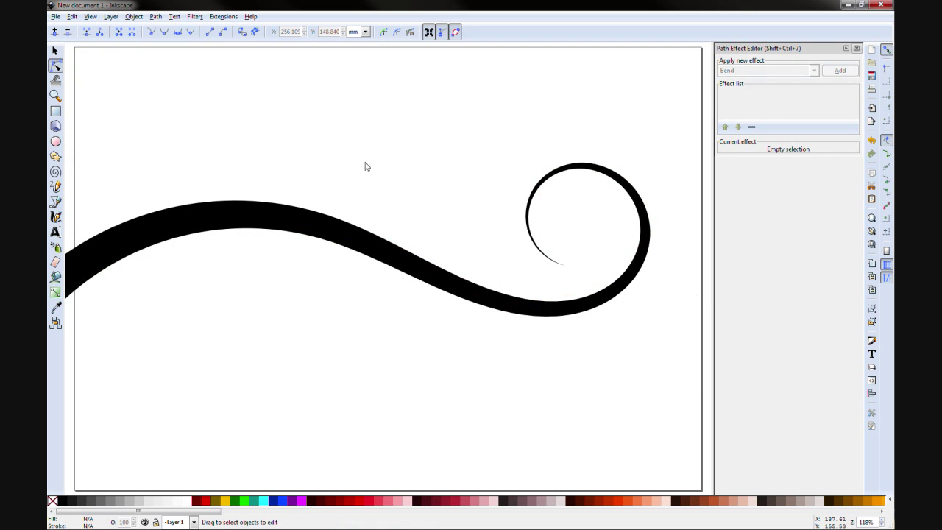
{"action": "scroll", "coordinate": [365, 166], "scroll_direction": "down", "scroll_amount": 1}
{"action": "scroll", "coordinate": [374, 161], "scroll_direction": "left", "scroll_amount": 2}
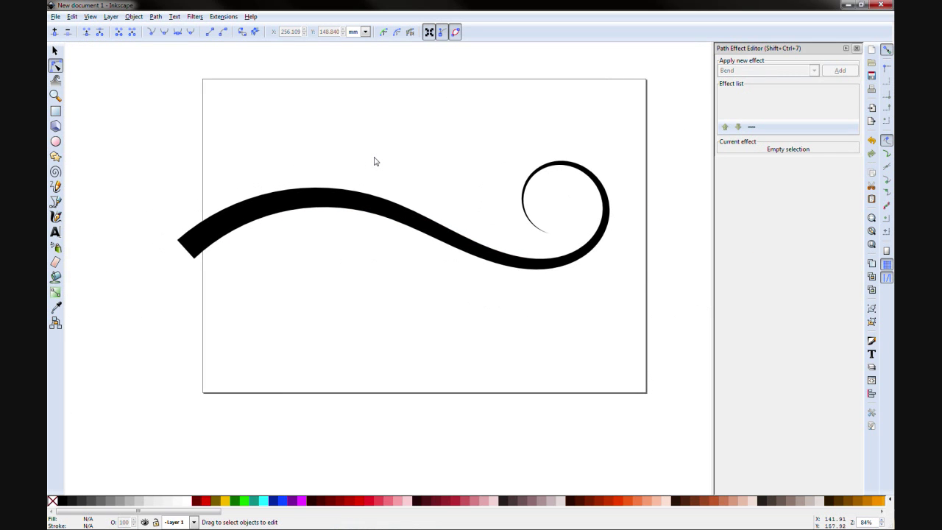
{"action": "scroll", "coordinate": [374, 161], "scroll_direction": "up", "scroll_amount": 1}
{"action": "left_click", "coordinate": [267, 203]}
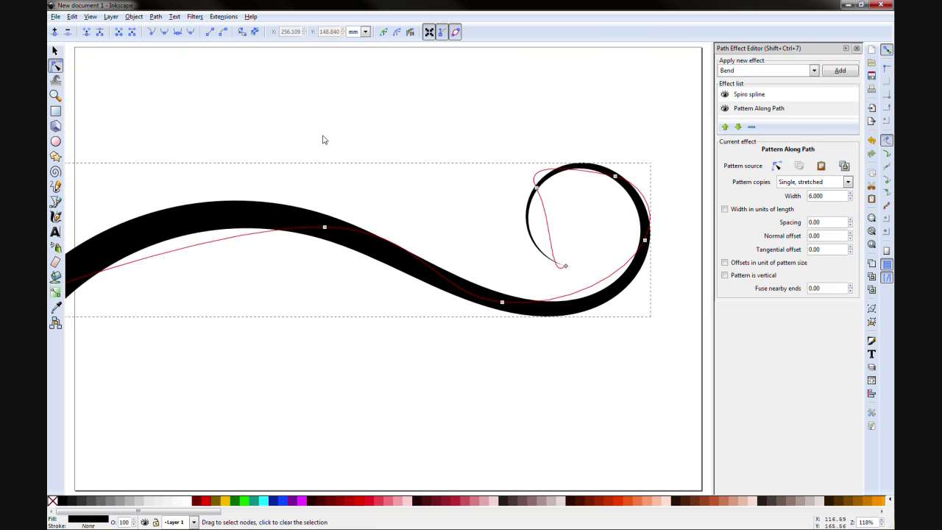
{"action": "left_click", "coordinate": [323, 139]}
Draw a curled Spiro path with the Triangle in shape, rising from the main swirl's crest and ending in a small inward spiral.
{"action": "key", "text": "b"}
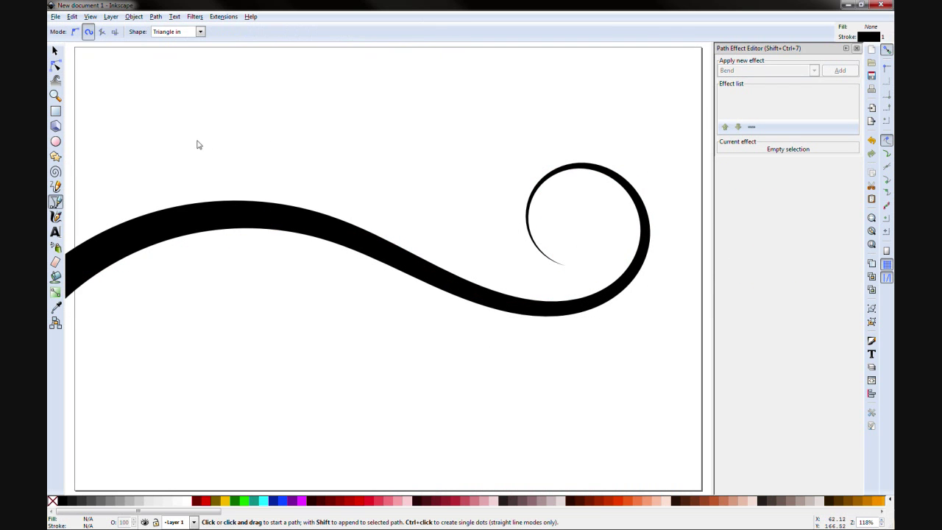
{"action": "left_click", "coordinate": [169, 215]}
{"action": "left_click_drag", "start_coordinate": [320, 162], "coordinate": [312, 95]}
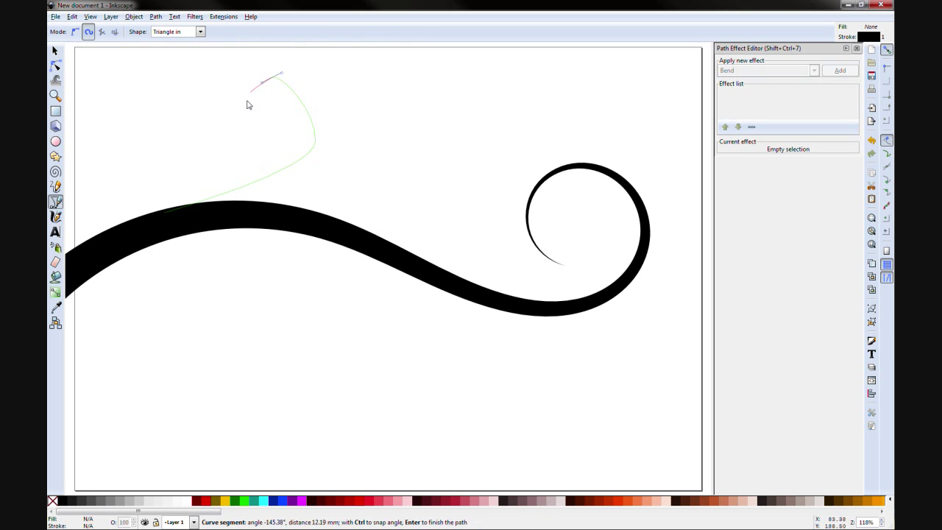
{"action": "mouse_move", "coordinate": [253, 106]}
{"action": "left_mouse_down"}
{"action": "mouse_move", "coordinate": [278, 117]}
{"action": "mouse_move", "coordinate": [284, 99]}
{"action": "left_mouse_up"}
{"action": "key", "text": "Return"}
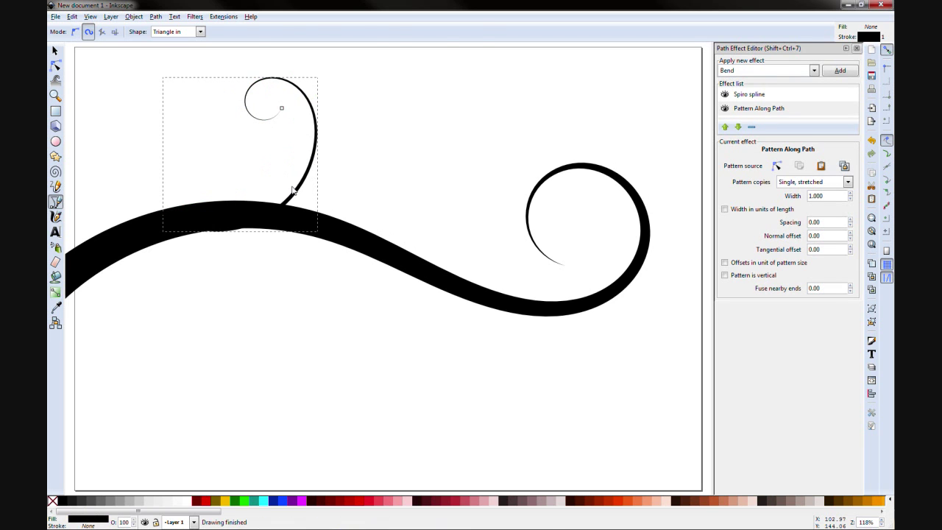
Reshape the upper curl by moving its nodes so it branches smoothly from the stem, about 54 mm wide and 69 mm high.
{"action": "key", "text": "s"}
{"action": "key", "text": "n"}
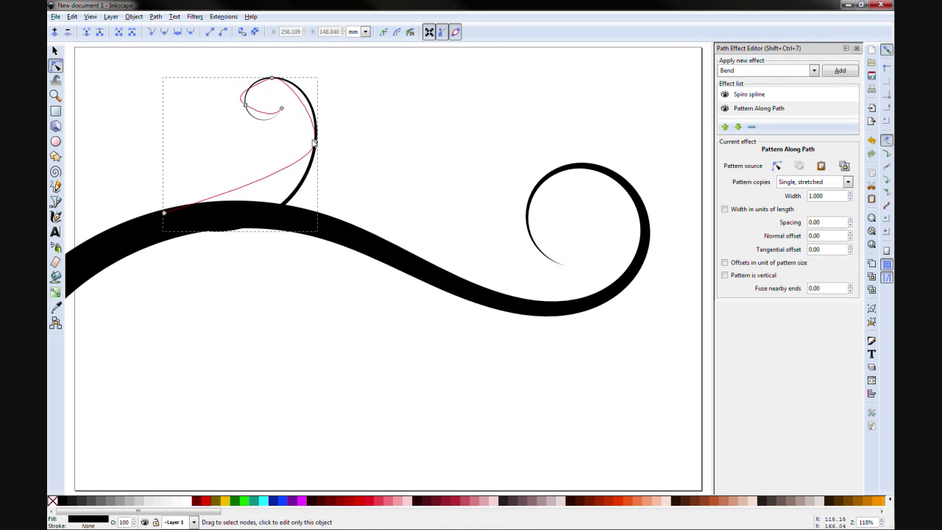
{"action": "left_click_drag", "start_coordinate": [314, 142], "coordinate": [252, 184]}
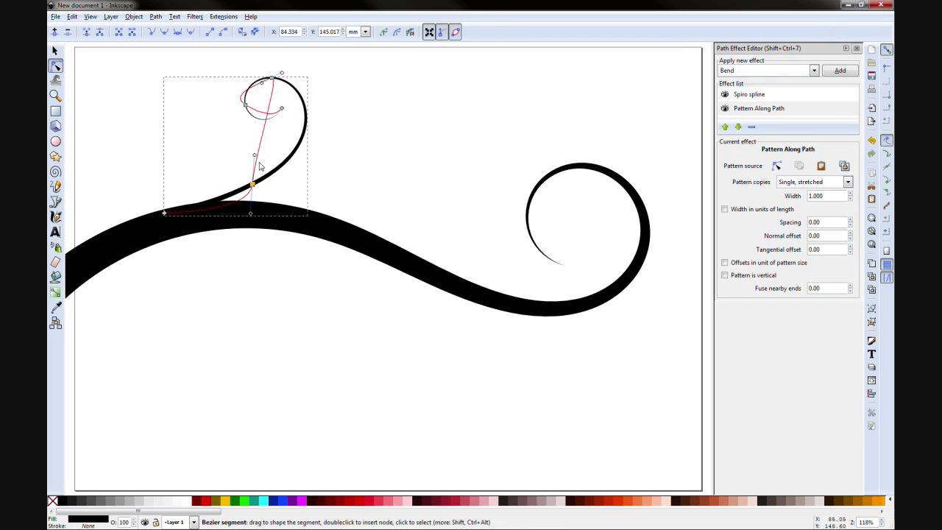
{"action": "left_click_drag", "start_coordinate": [252, 110], "coordinate": [240, 109]}
{"action": "left_click_drag", "start_coordinate": [212, 75], "coordinate": [257, 103]}
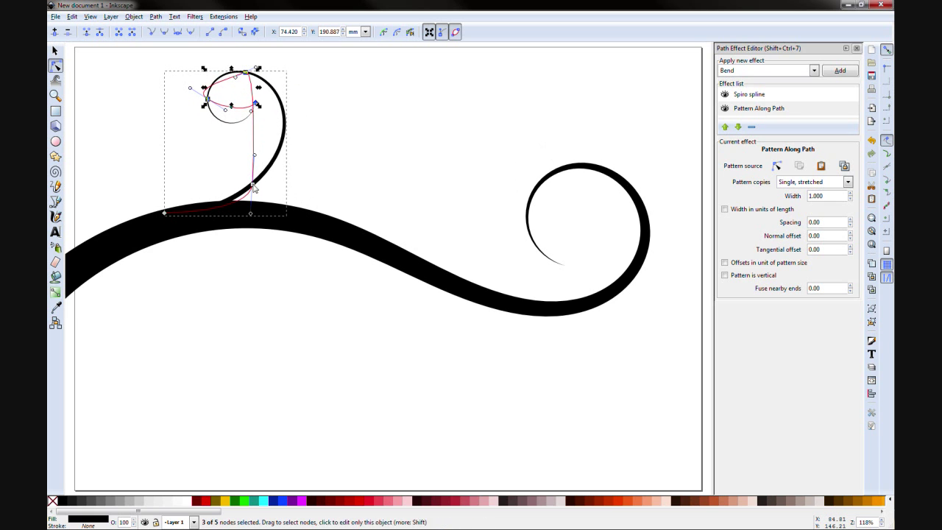
{"action": "left_click", "coordinate": [359, 174]}
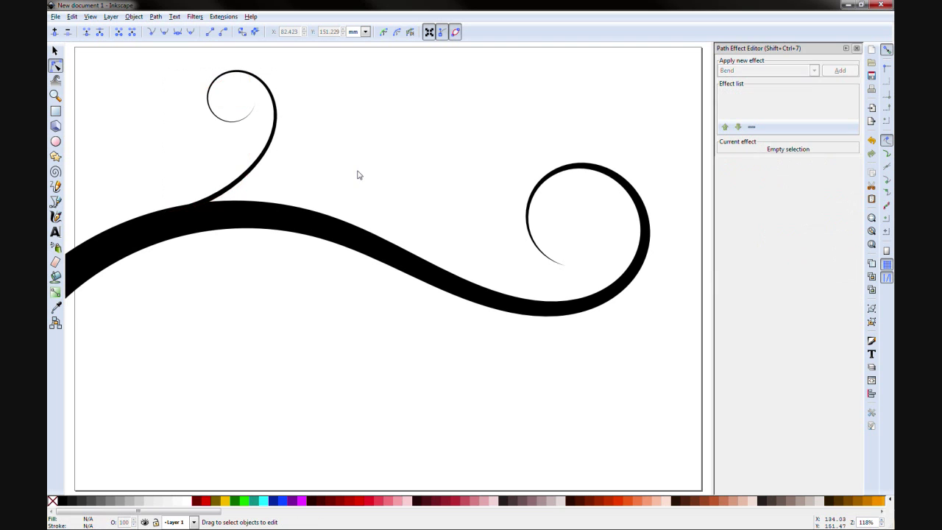
Duplicate the upper curl and move the copy below the main swirl.
{"action": "left_click", "coordinate": [276, 150]}
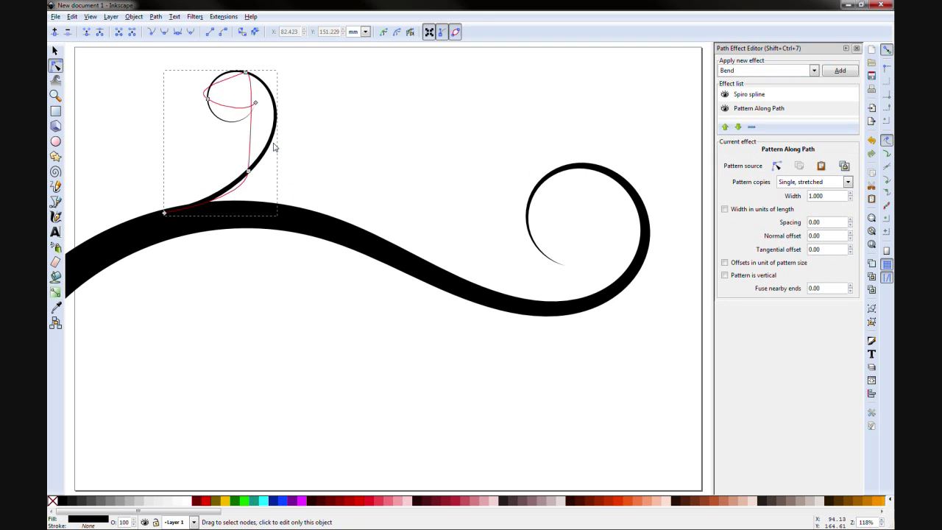
{"action": "key", "text": "s"}
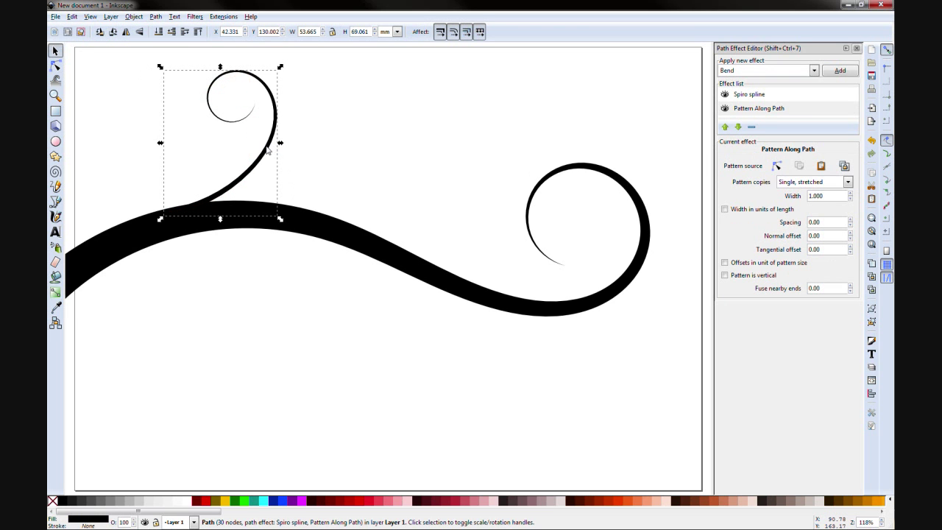
{"action": "key", "text": "ctrl+d"}
{"action": "left_click_drag", "start_coordinate": [269, 150], "coordinate": [359, 349]}
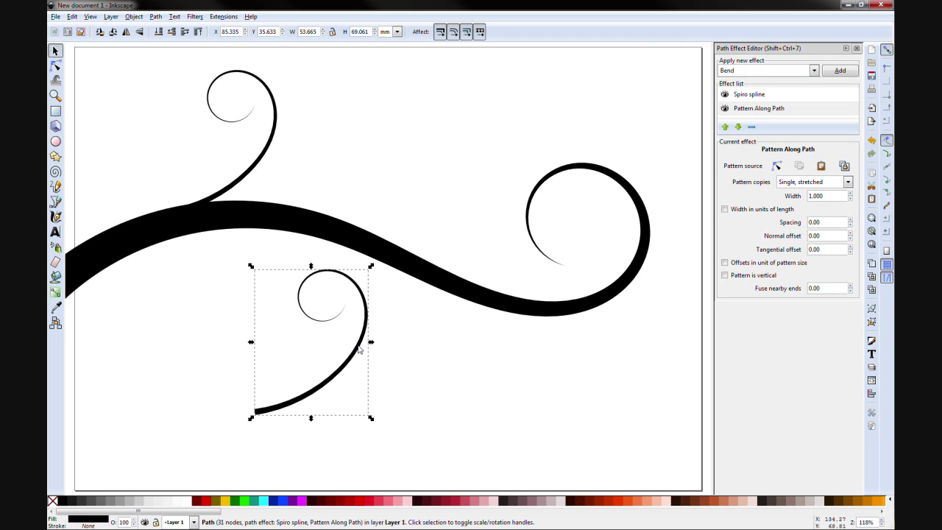
Flip the copied curl vertically and place its thick end against the underside of the main swirl, just past the crest.
{"action": "key", "text": "h"}
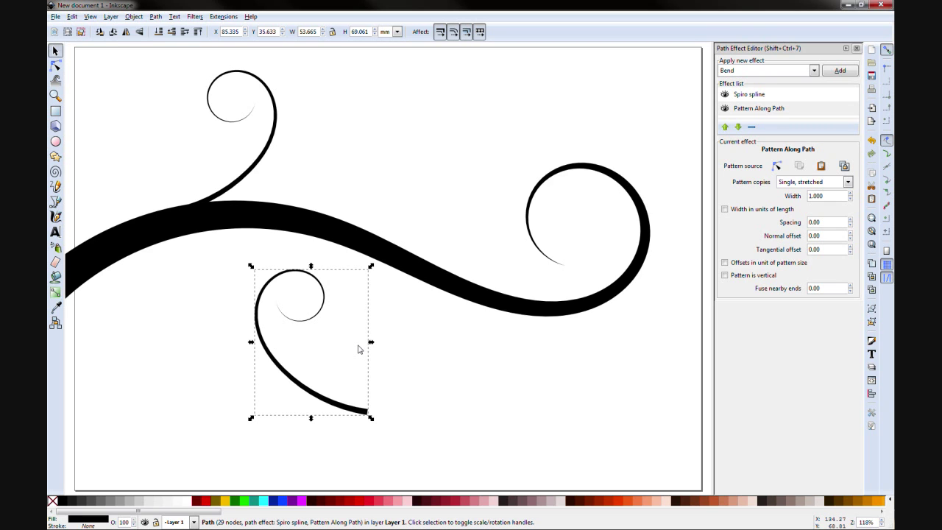
{"action": "key", "text": "v"}
{"action": "key", "text": "h"}
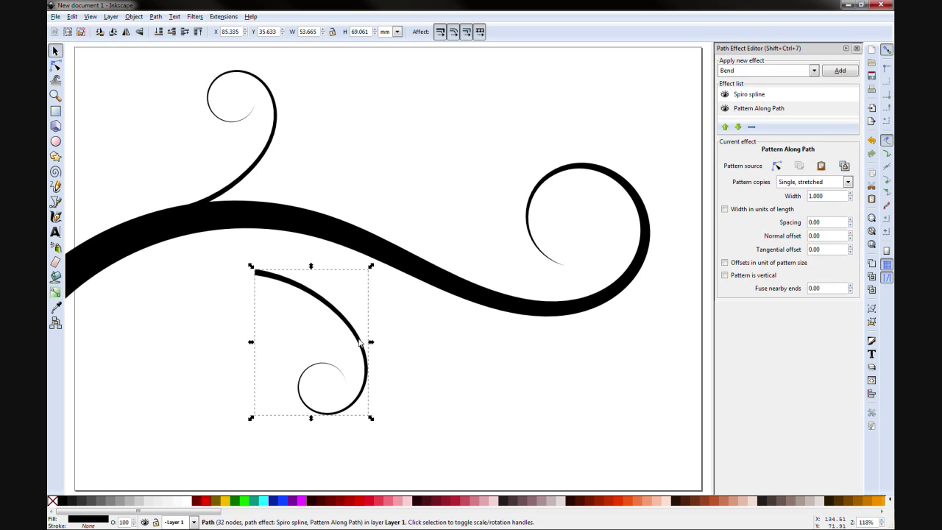
{"action": "left_click_drag", "start_coordinate": [312, 298], "coordinate": [353, 264]}
{"action": "left_click", "coordinate": [386, 184]}
{"action": "left_click", "coordinate": [390, 193]}
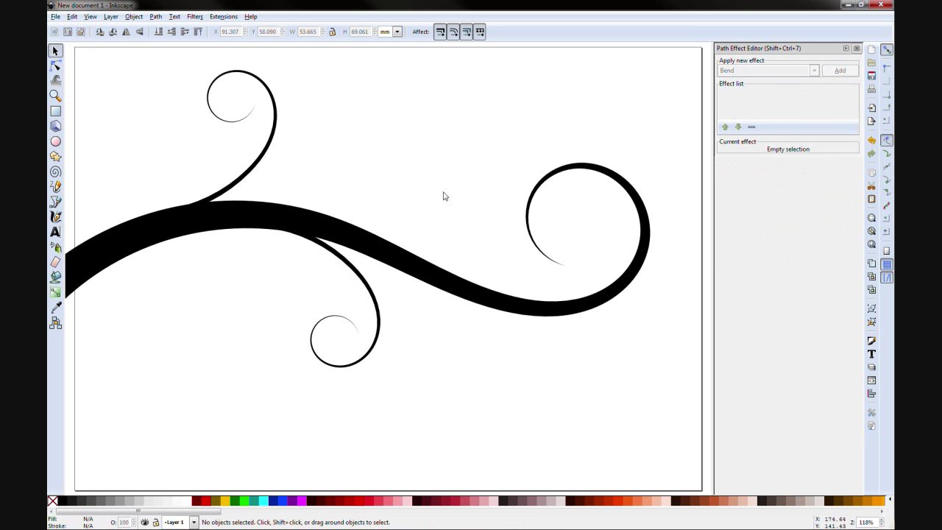
Draw a short curved Bezier path with the Triangle in shape upward from the large curl's outer edge, about 18 mm wide and 52 mm high.
{"action": "key", "text": "b"}
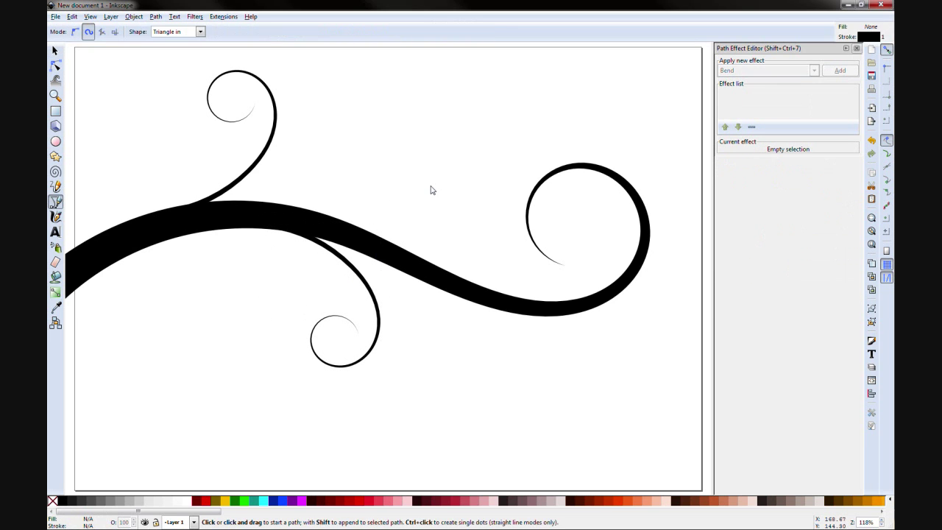
{"action": "left_click", "coordinate": [76, 33]}
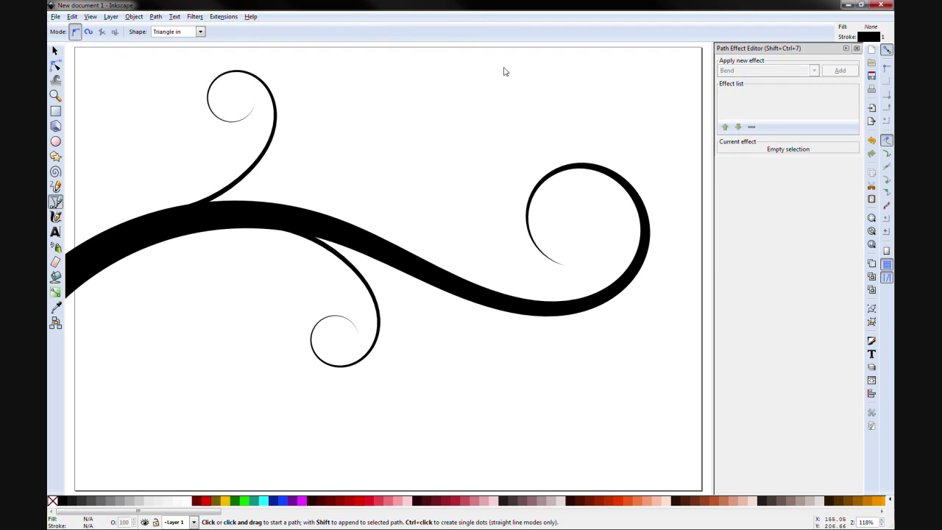
{"action": "left_click", "coordinate": [647, 235]}
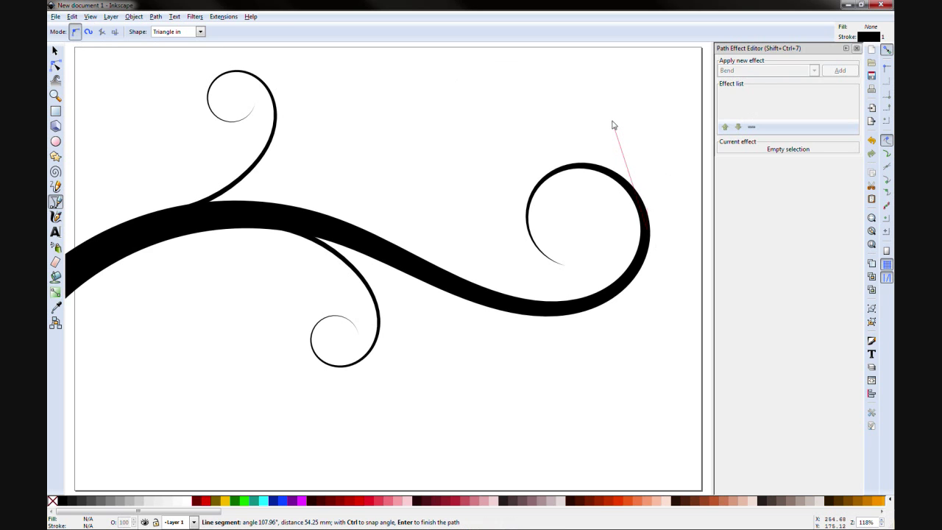
{"action": "left_click_drag", "start_coordinate": [612, 125], "coordinate": [587, 95]}
{"action": "key", "text": "Return"}
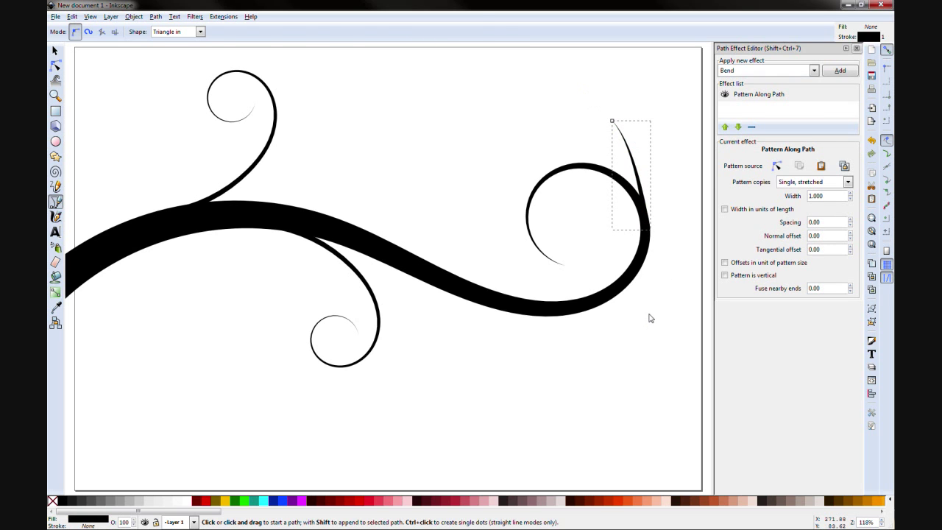
Duplicate the short blade, offset the copy outward, and move its base and tip nodes so it starts on the curl and ends lower.
{"action": "key", "text": "s"}
{"action": "left_click", "coordinate": [642, 189]}
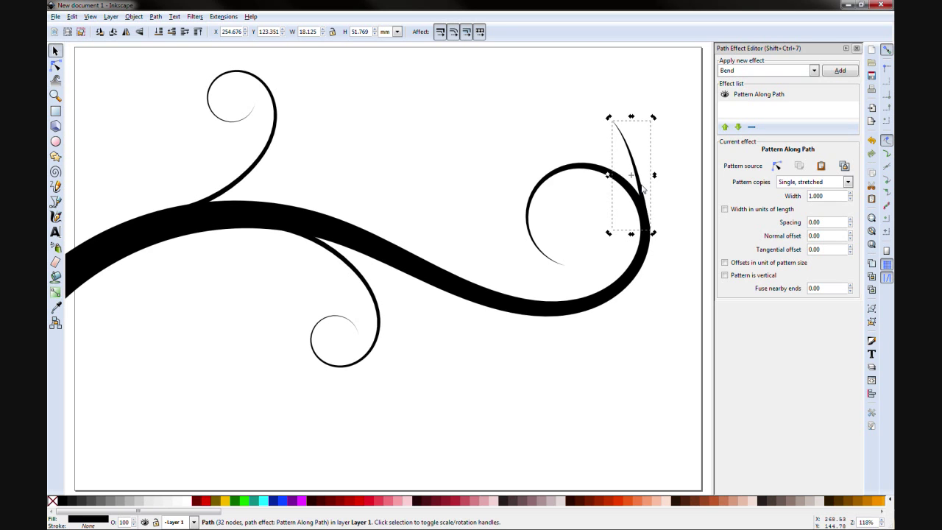
{"action": "left_click_drag", "start_coordinate": [642, 193], "coordinate": [654, 202]}
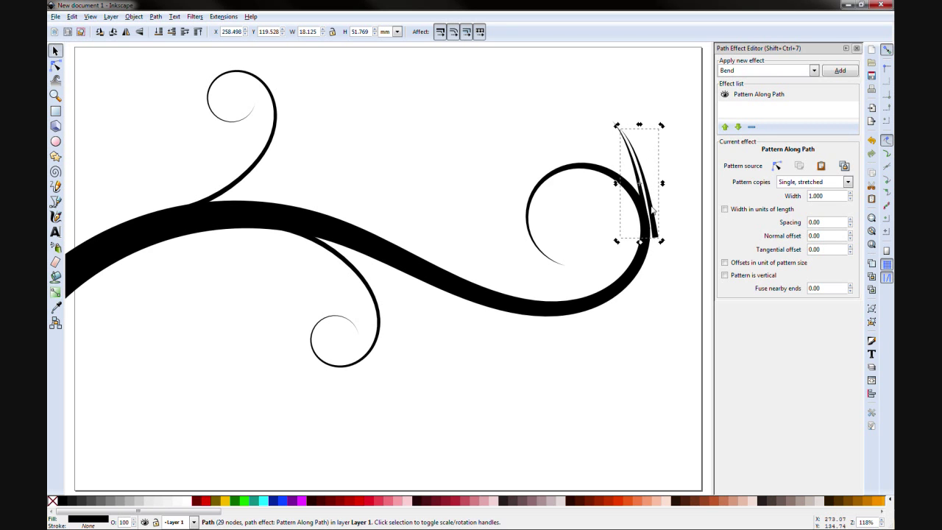
{"action": "key", "text": "n"}
{"action": "left_click_drag", "start_coordinate": [655, 240], "coordinate": [647, 238]}
{"action": "left_click_drag", "start_coordinate": [620, 130], "coordinate": [636, 138]}
Set the outer blade's Pattern Along Path width to 0.5 and shift its tip node slightly toward the first blade.
{"action": "left_click", "coordinate": [830, 198]}
{"action": "double_click", "coordinate": [830, 197]}
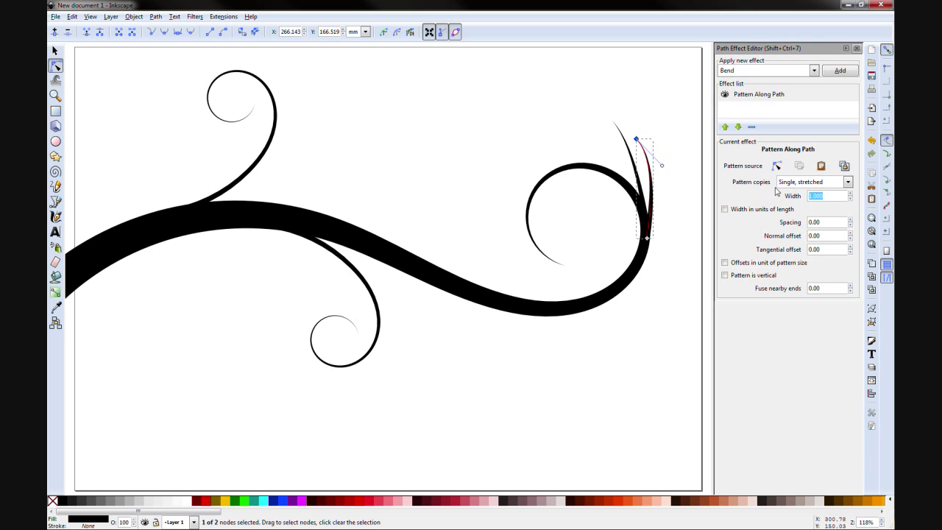
{"action": "key", "text": "BackSpace"}
{"action": "key", "text": "Return"}
{"action": "left_click", "coordinate": [631, 327]}
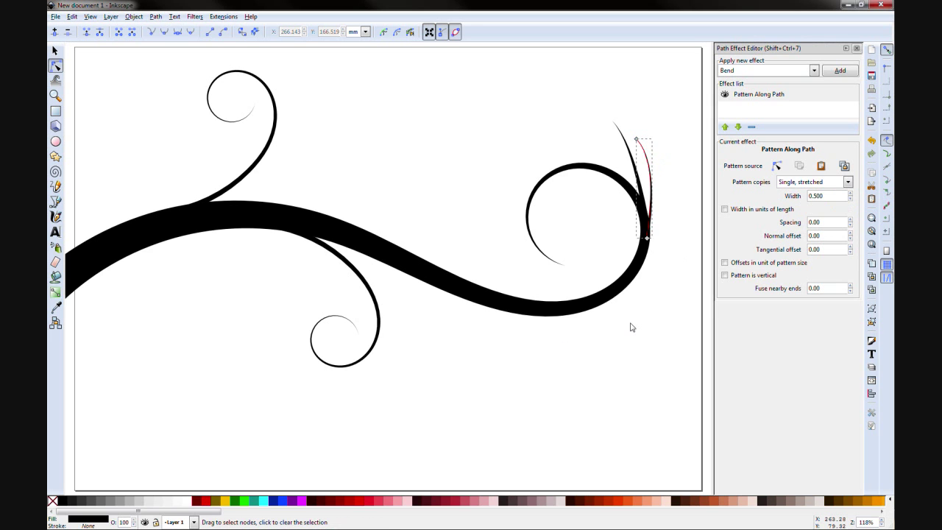
{"action": "left_click", "coordinate": [632, 326]}
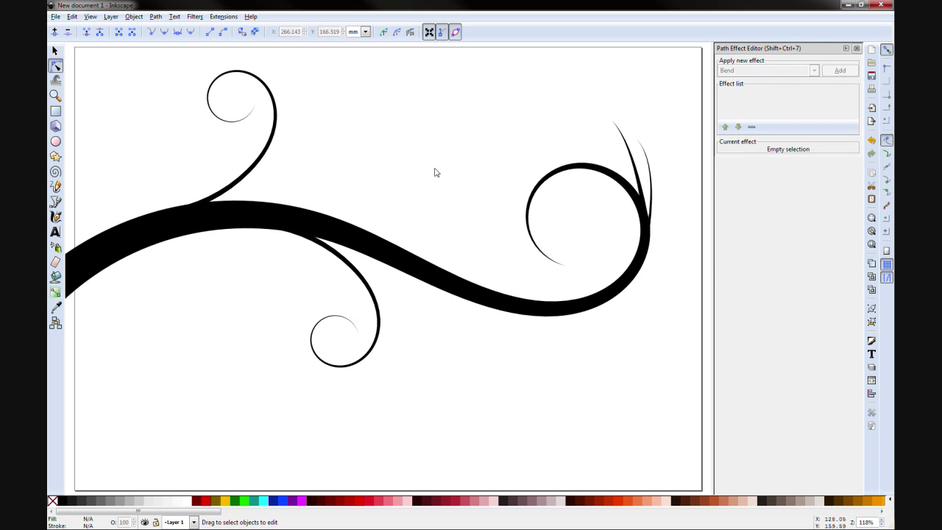
{"action": "left_click", "coordinate": [653, 179]}
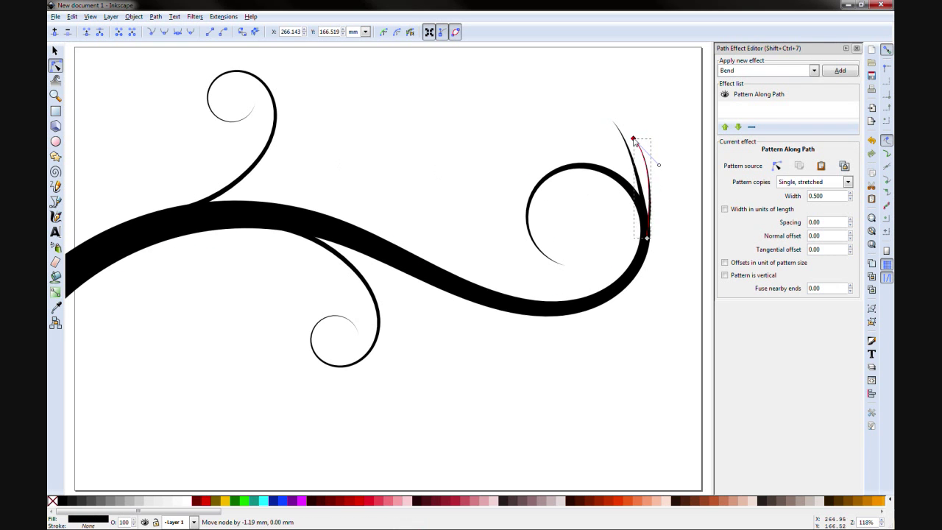
Draw a looping Spiro path with the Triangle in shape above the main swirl, ending in a wavy tail, about 150 mm wide and 88 mm high.
{"action": "left_click", "coordinate": [55, 201]}
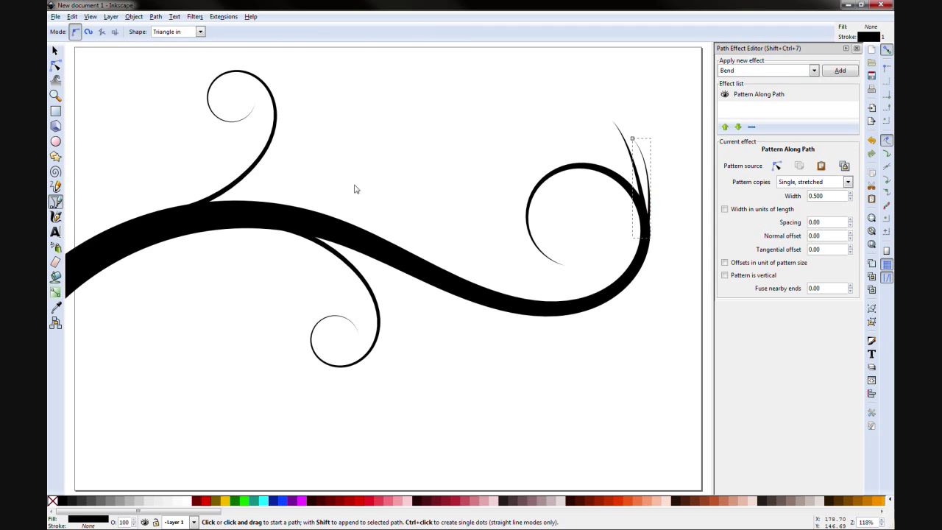
{"action": "left_click", "coordinate": [294, 170]}
{"action": "key", "text": "Escape"}
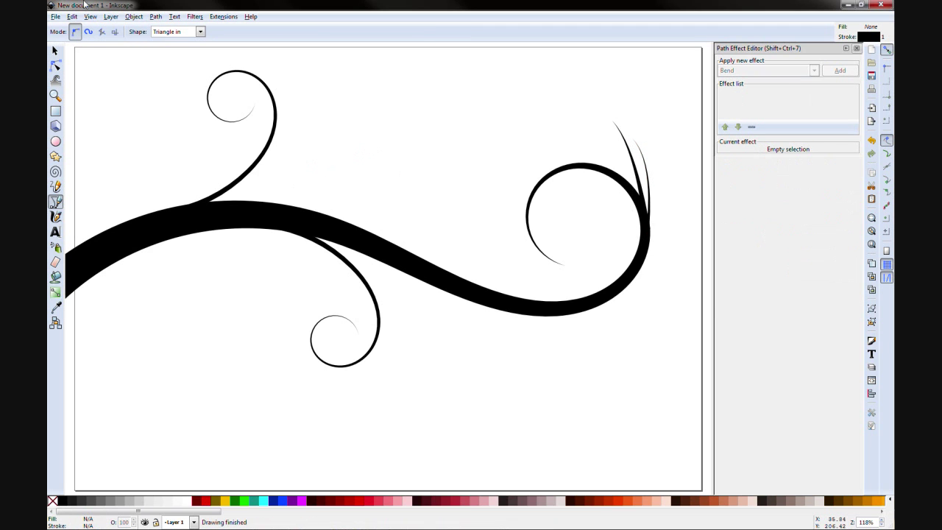
{"action": "left_click", "coordinate": [88, 31]}
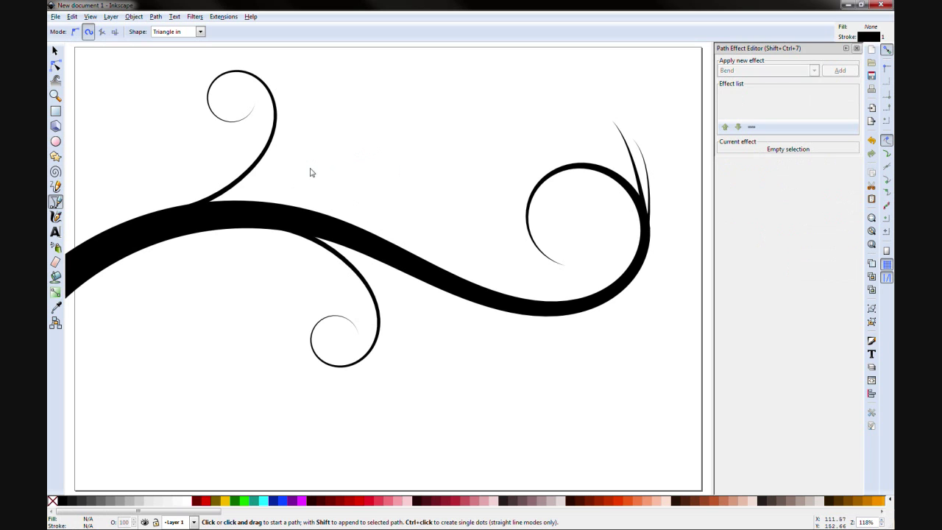
{"action": "left_click", "coordinate": [277, 178]}
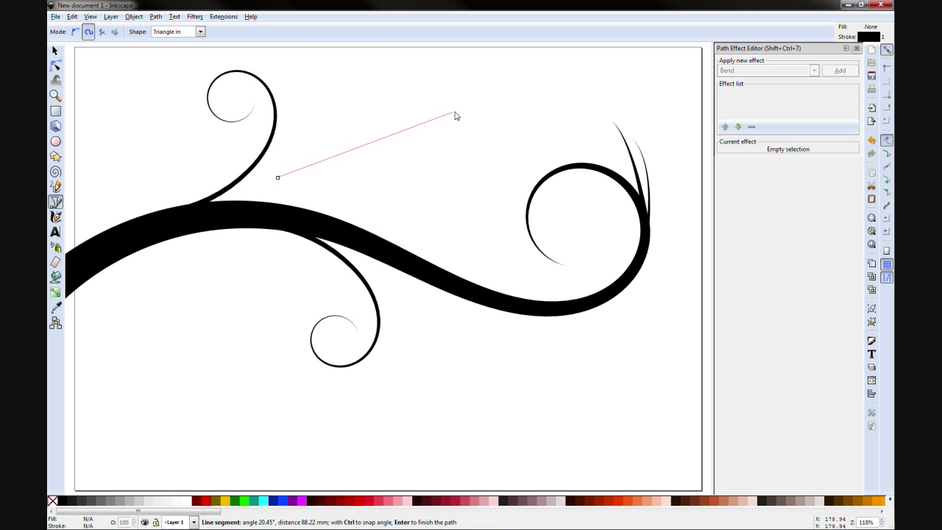
{"action": "left_click_drag", "start_coordinate": [455, 116], "coordinate": [436, 178]}
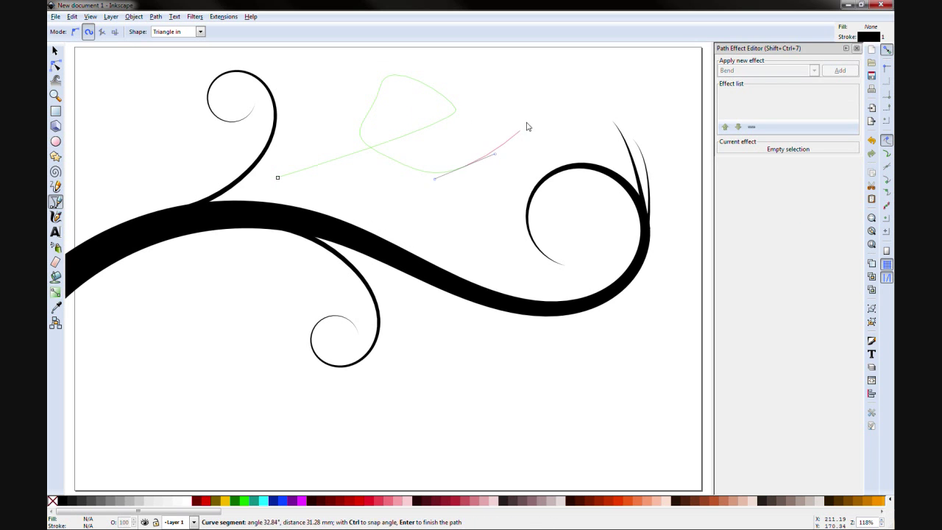
{"action": "mouse_move", "coordinate": [592, 83]}
{"action": "left_mouse_down"}
{"action": "mouse_move", "coordinate": [582, 87]}
{"action": "mouse_move", "coordinate": [637, 101]}
{"action": "left_mouse_up"}
{"action": "key", "text": "Return"}
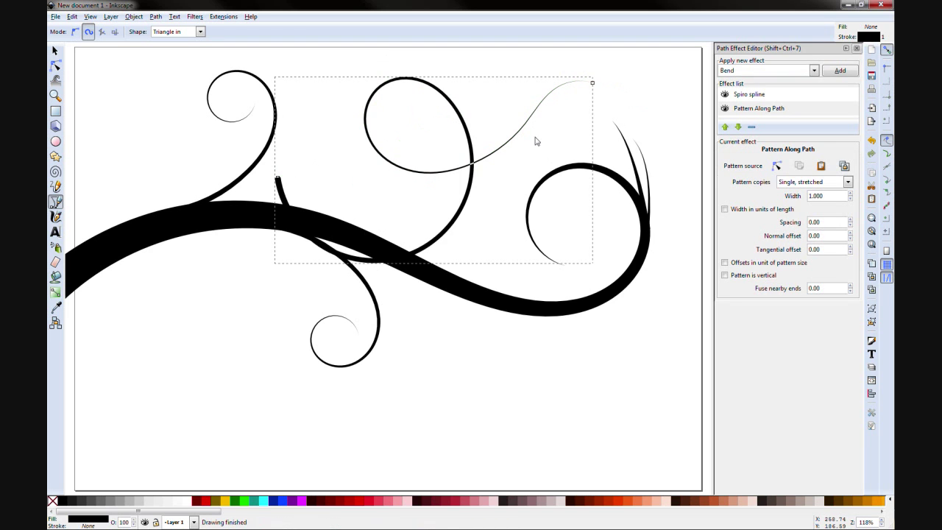
Tighten the looping path by moving its right loop node inward, and insert a node in its opening segment, placed lower along the main swirl.
{"action": "key", "text": "F1"}
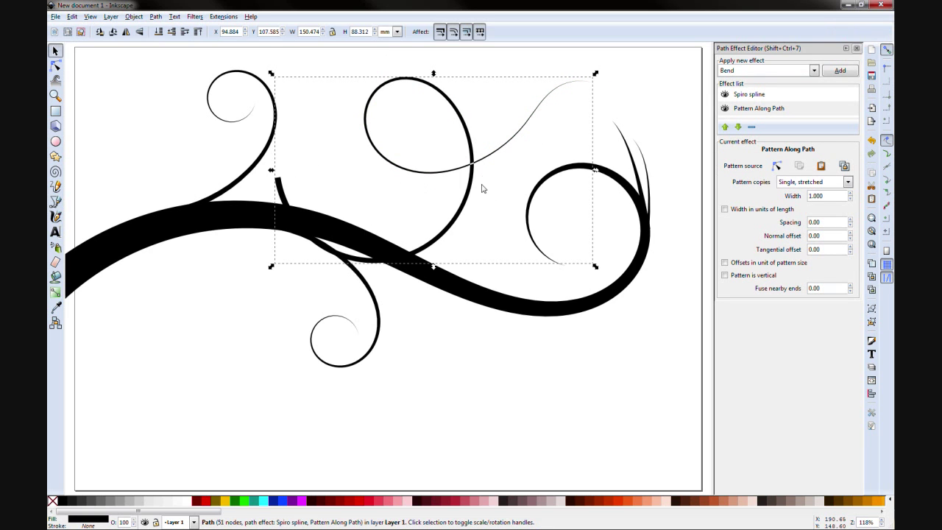
{"action": "key", "text": "F2"}
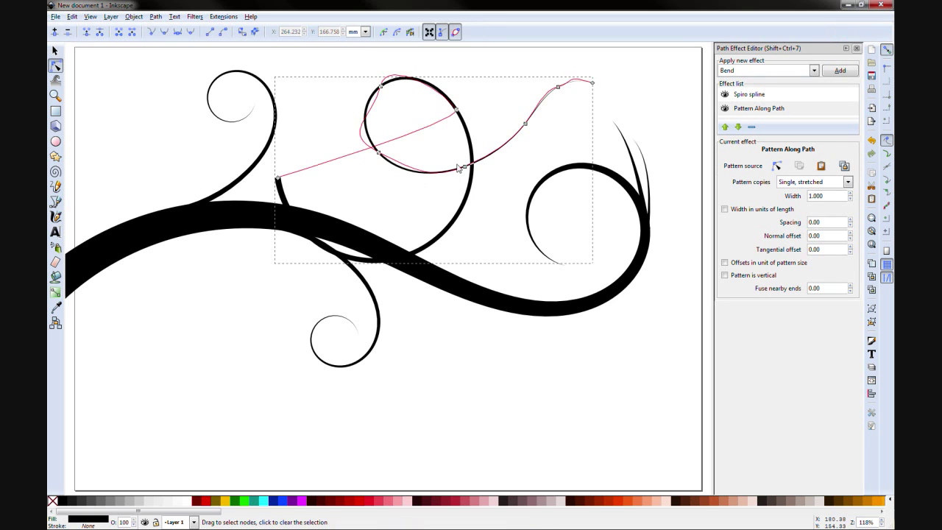
{"action": "left_click_drag", "start_coordinate": [465, 171], "coordinate": [460, 159]}
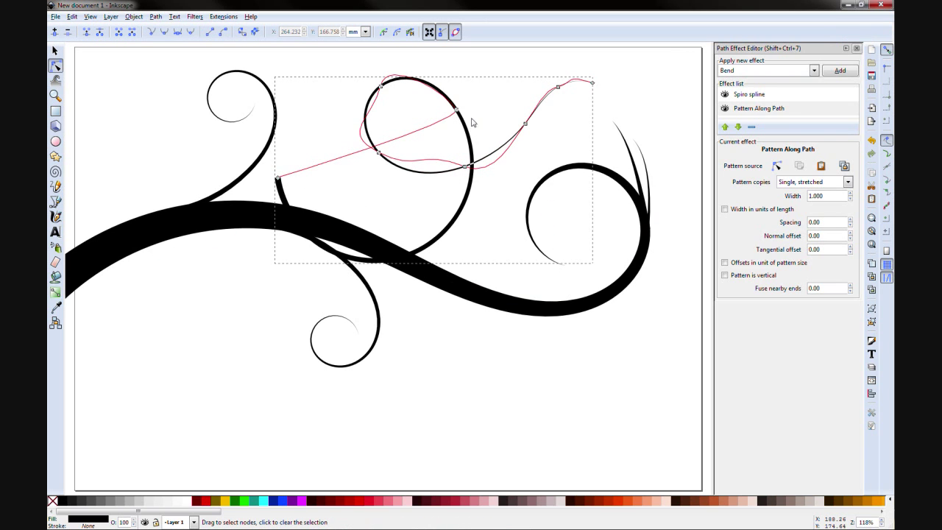
{"action": "left_click_drag", "start_coordinate": [457, 111], "coordinate": [428, 141]}
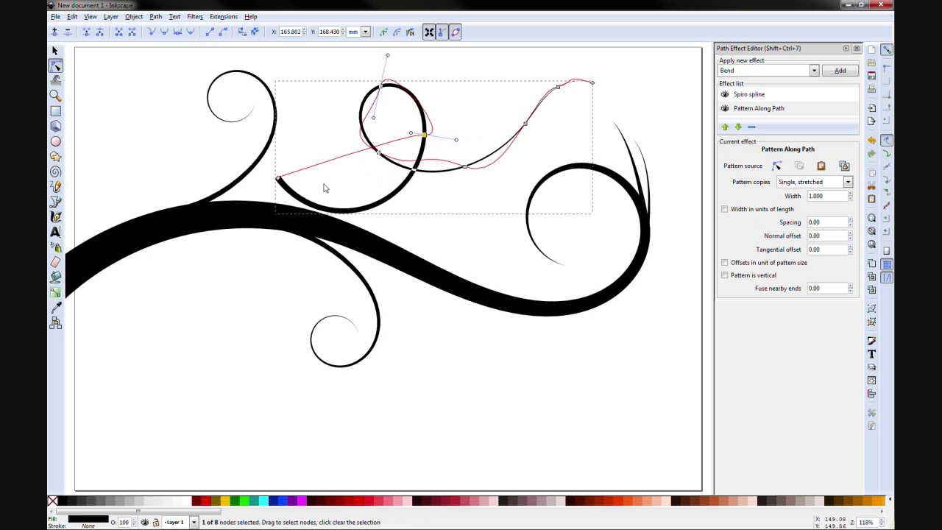
{"action": "mouse_move", "coordinate": [425, 136]}
{"action": "left_mouse_down"}
{"action": "mouse_move", "coordinate": [375, 157]}
{"action": "mouse_move", "coordinate": [414, 127]}
{"action": "left_mouse_up"}
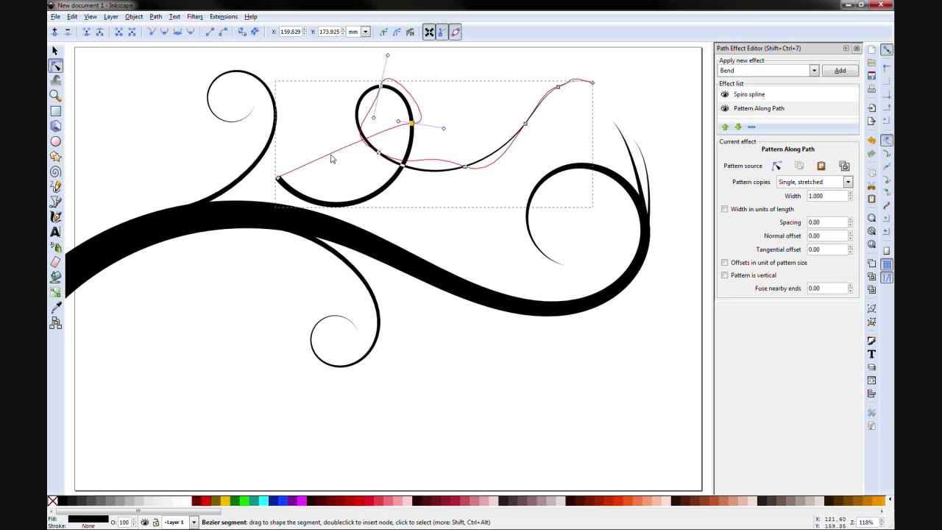
{"action": "double_click", "coordinate": [331, 159]}
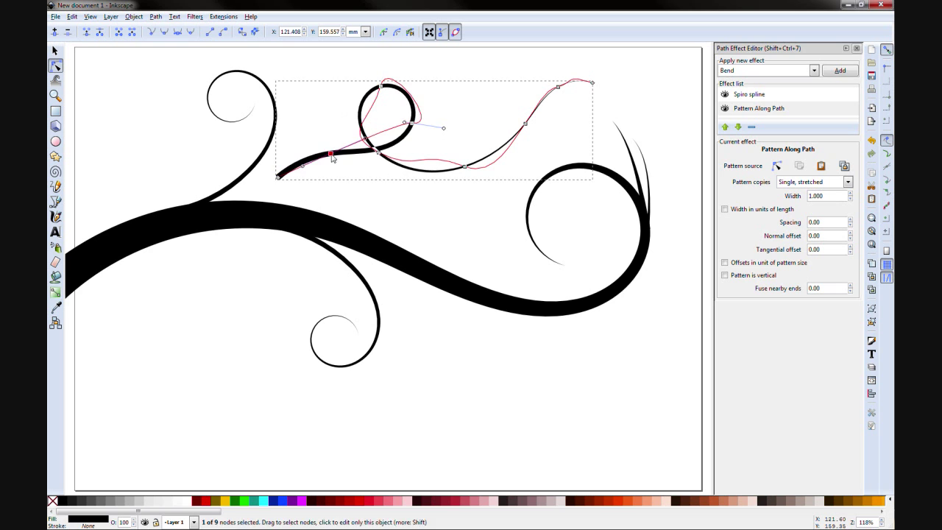
{"action": "left_click_drag", "start_coordinate": [331, 159], "coordinate": [343, 182]}
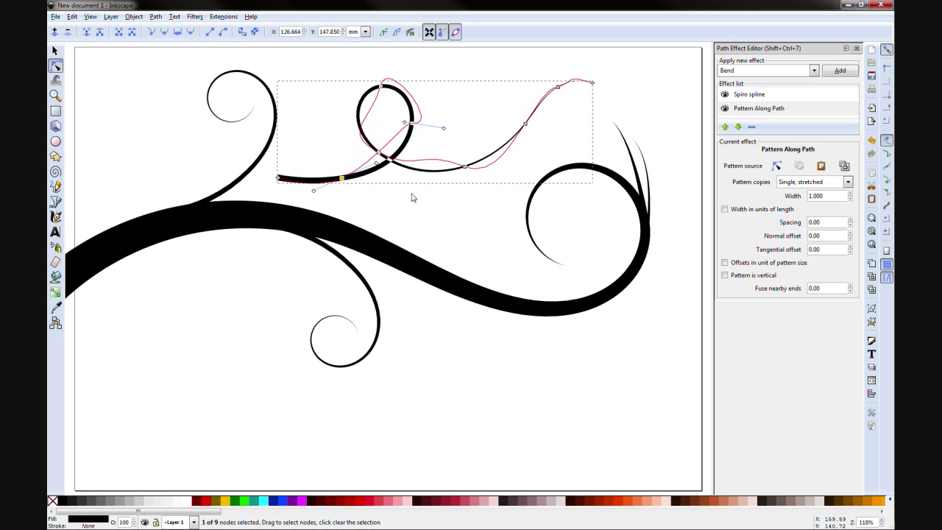
Set the looping path's fill rule to nonzero so the area where it crosses itself is filled solid.
{"action": "scroll", "coordinate": [396, 183], "scroll_direction": "up", "scroll_amount": 3}
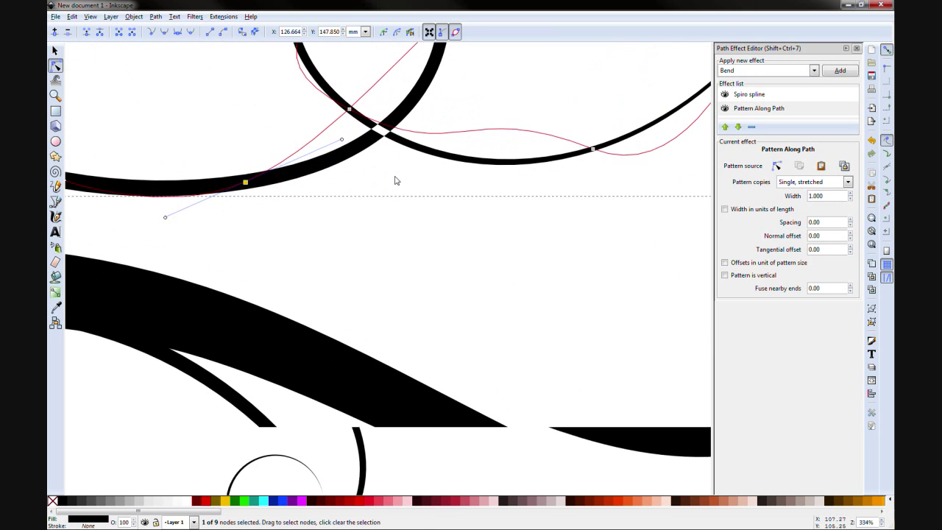
{"action": "scroll", "coordinate": [416, 226], "scroll_direction": "up", "scroll_amount": 3}
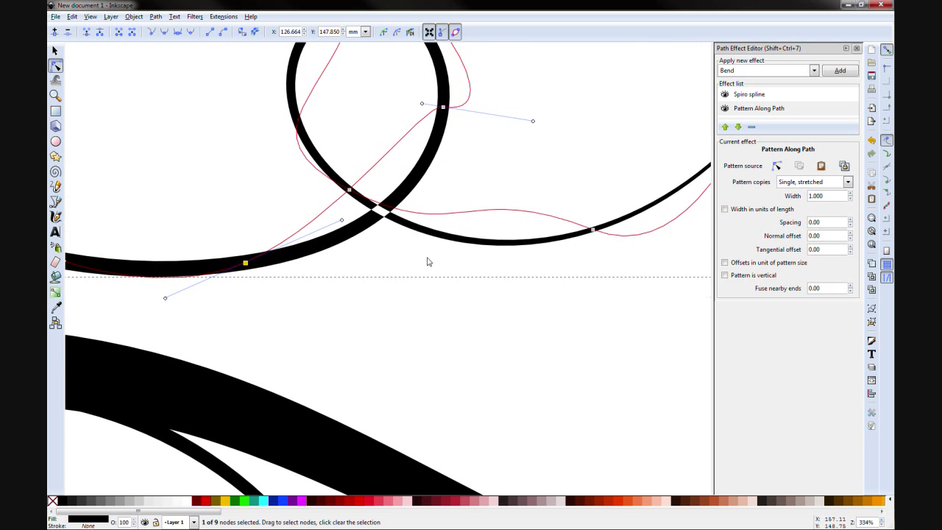
{"action": "scroll", "coordinate": [429, 262], "scroll_direction": "up", "scroll_amount": 2}
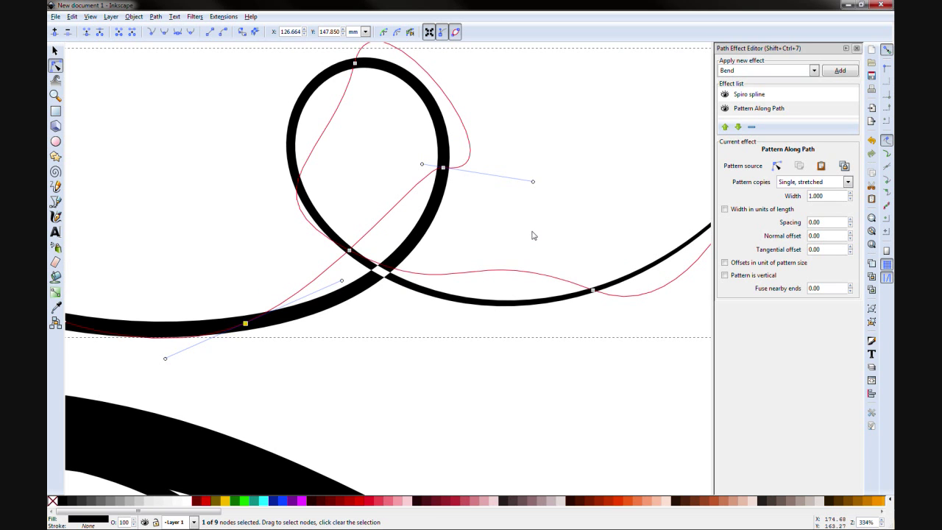
{"action": "scroll", "coordinate": [466, 346], "scroll_direction": "down", "scroll_amount": 3}
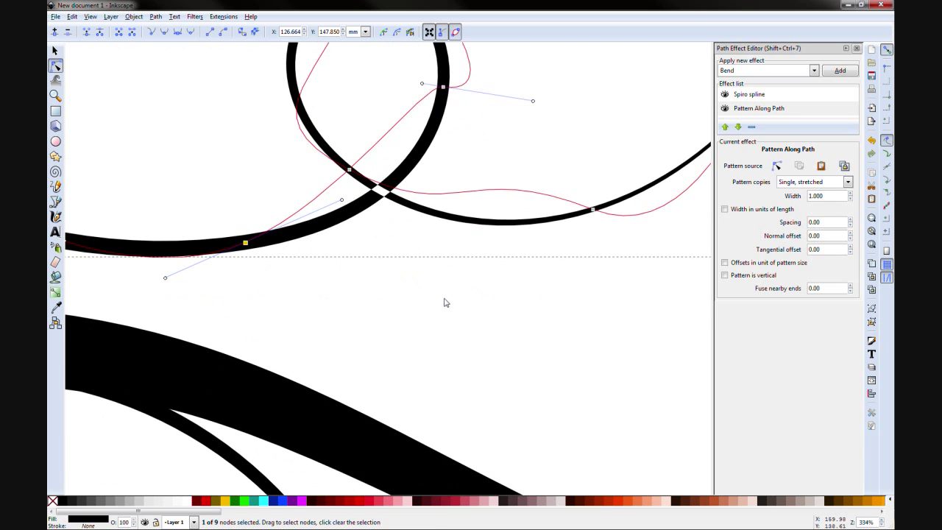
{"action": "scroll", "coordinate": [445, 302], "scroll_direction": "up", "scroll_amount": 2}
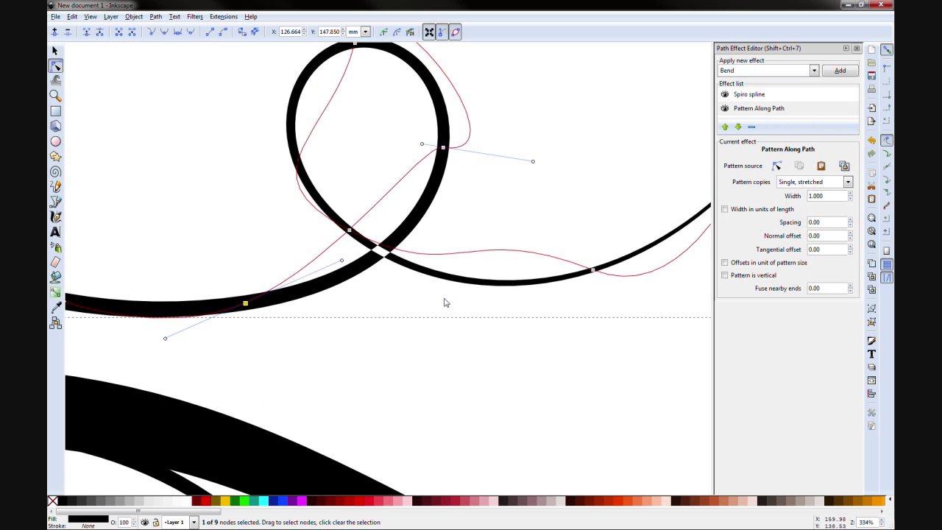
{"action": "key", "text": "ctrl+shift+f"}
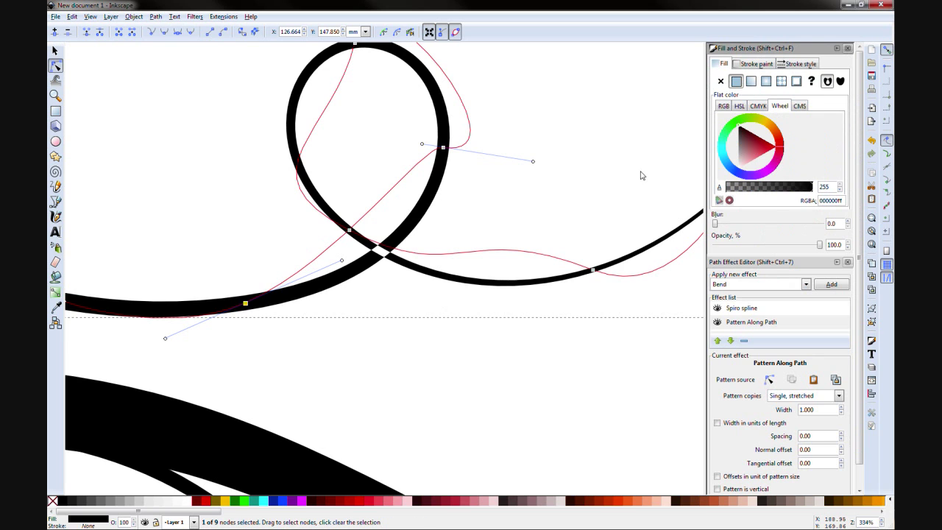
{"action": "left_click", "coordinate": [752, 64]}
{"action": "left_click", "coordinate": [724, 65]}
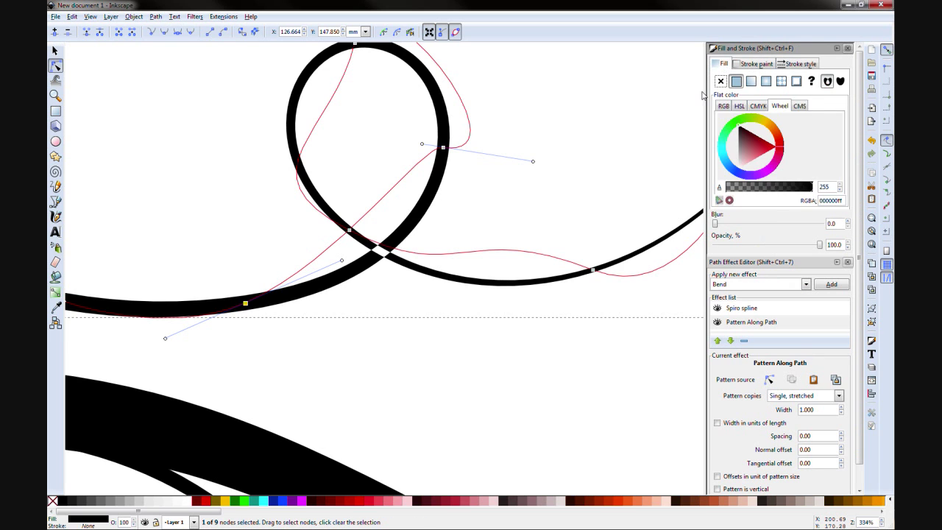
{"action": "left_click", "coordinate": [840, 82]}
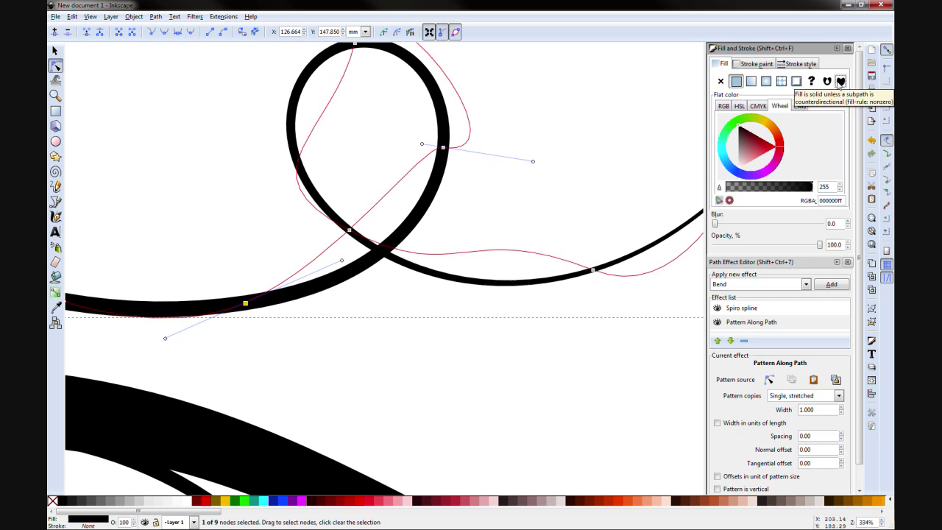
{"action": "left_click", "coordinate": [595, 122]}
{"action": "scroll", "coordinate": [557, 108], "scroll_direction": "down", "scroll_amount": 3}
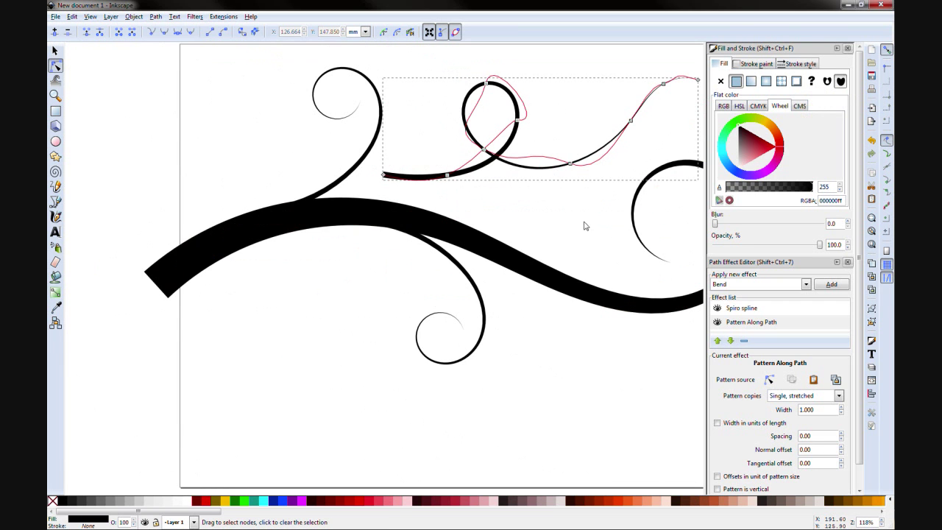
{"action": "scroll", "coordinate": [581, 222], "scroll_direction": "up", "scroll_amount": 2}
{"action": "scroll", "coordinate": [560, 246], "scroll_direction": "right", "scroll_amount": 2}
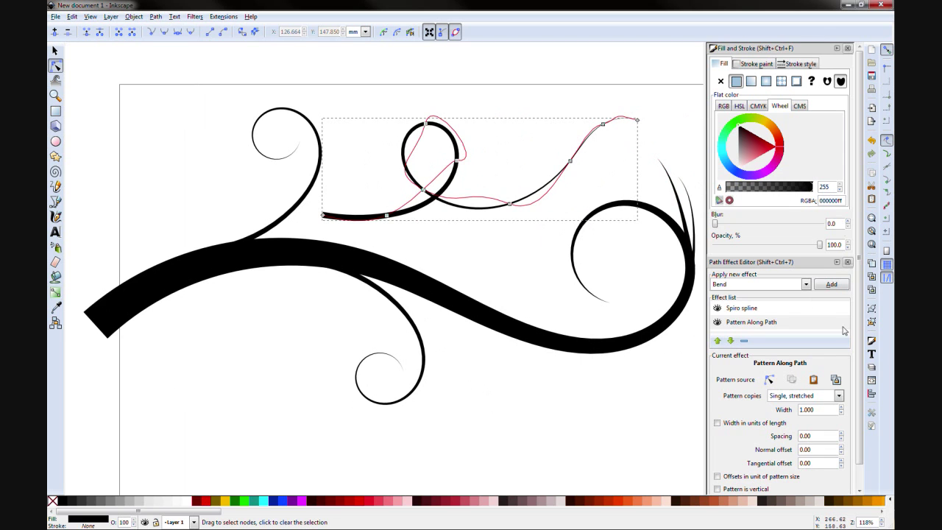
{"action": "left_click", "coordinate": [847, 48]}
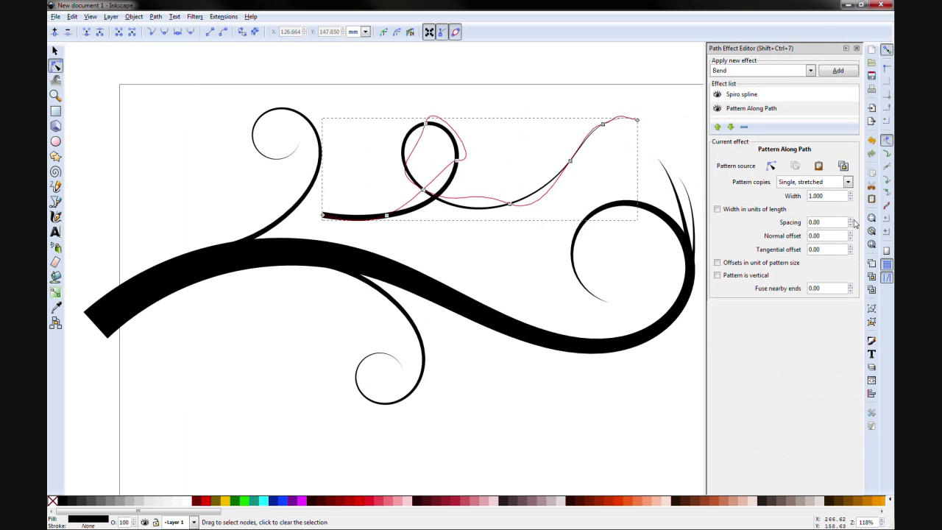
Set the looping path's Pattern Along Path width to 0.5 and deselect it.
{"action": "double_click", "coordinate": [825, 196]}
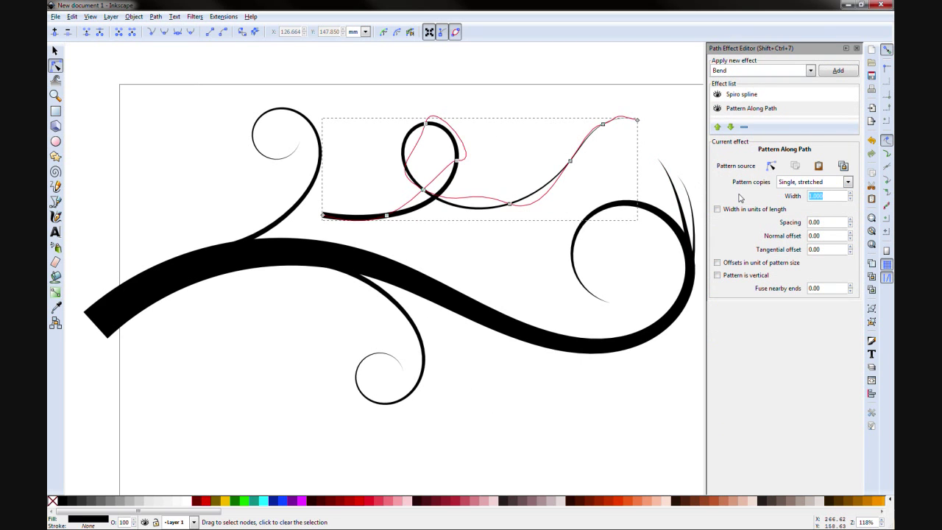
{"action": "type", "text": "0.1"}
{"action": "key", "text": "Return"}
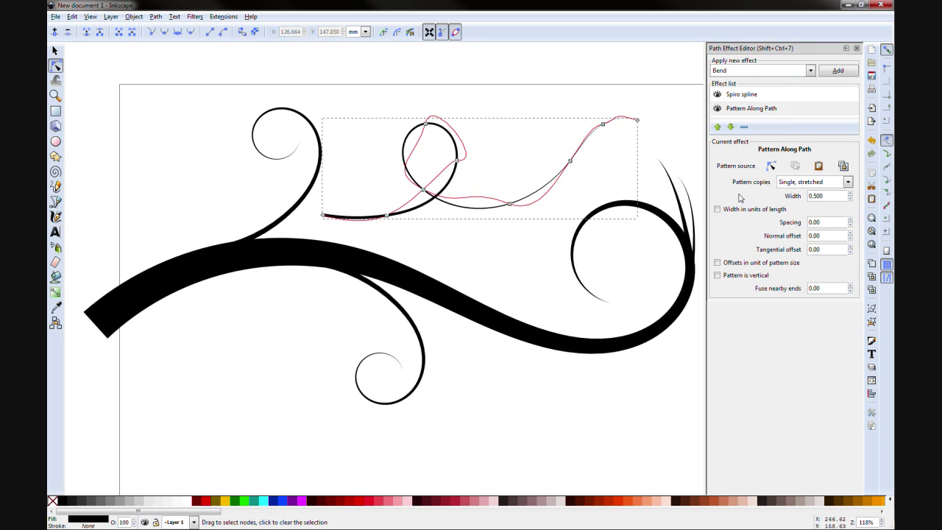
{"action": "left_click", "coordinate": [351, 144]}
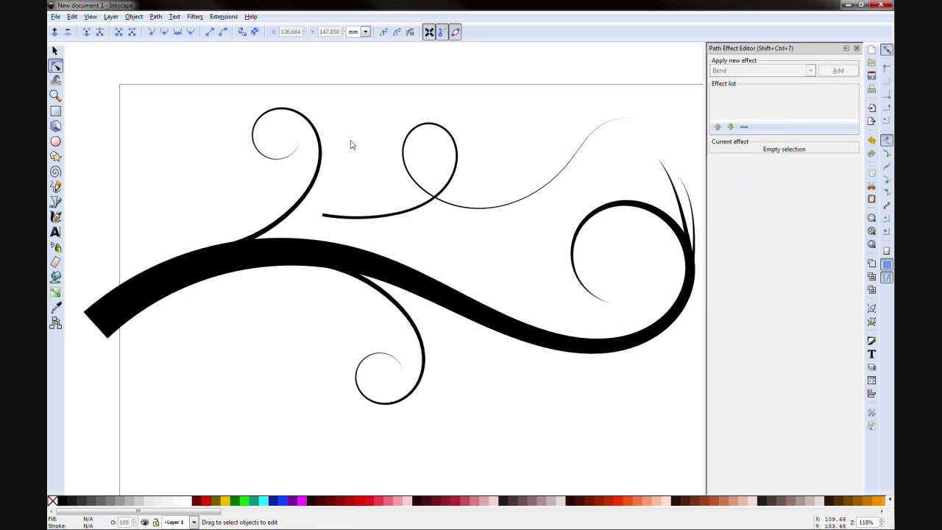
Move the looping path down and to the left so its thick end sits on the main swirl's upper edge.
{"action": "left_click", "coordinate": [457, 149]}
{"action": "key", "text": "s"}
{"action": "left_click_drag", "start_coordinate": [448, 150], "coordinate": [407, 172]}
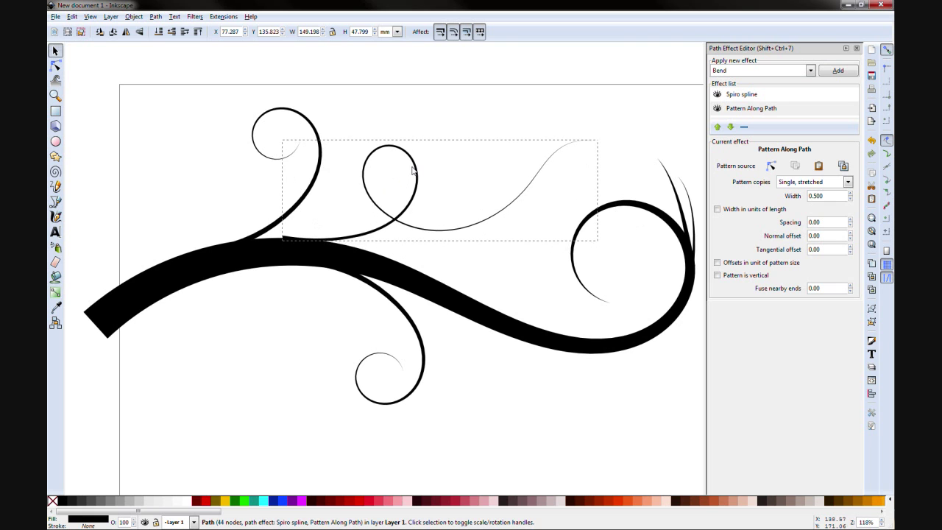
Move the last three nodes of the looping path's tail together toward the loop to make the wave shorter and steeper.
{"action": "key", "text": "n"}
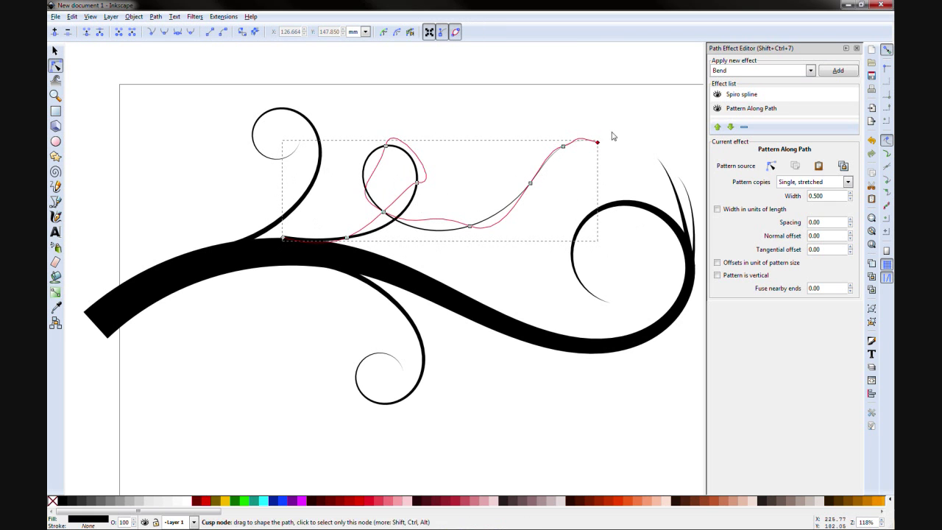
{"action": "left_click_drag", "start_coordinate": [615, 126], "coordinate": [481, 212]}
{"action": "left_click_drag", "start_coordinate": [531, 190], "coordinate": [505, 193]}
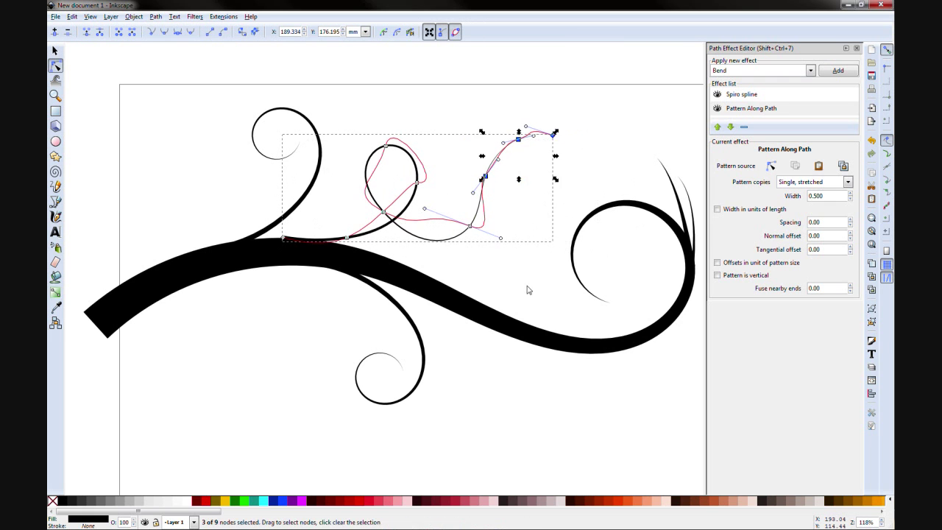
{"action": "left_click", "coordinate": [330, 307]}
{"action": "left_click", "coordinate": [330, 307]}
Draw a Spiro path with the Ellipse shape that starts under the main swirl and spirals inward beside the lower curl.
{"action": "left_click", "coordinate": [55, 201]}
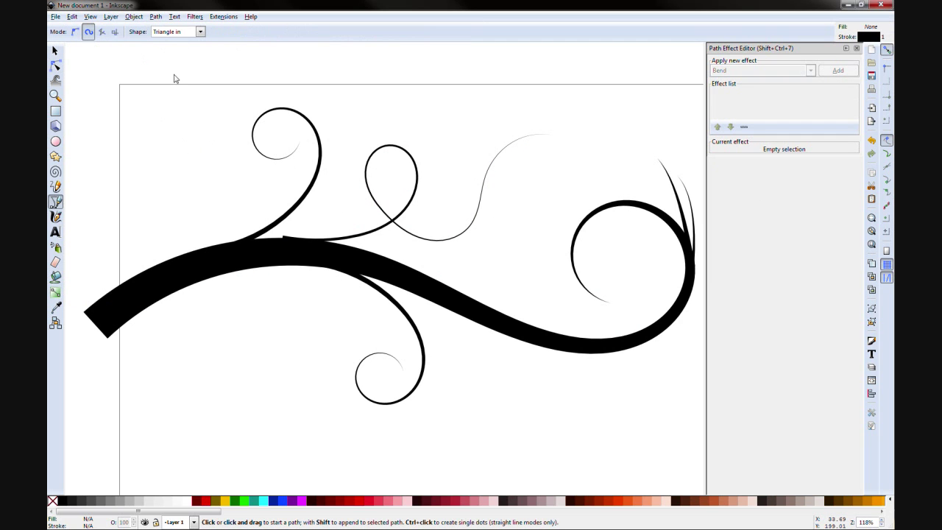
{"action": "left_click", "coordinate": [200, 32]}
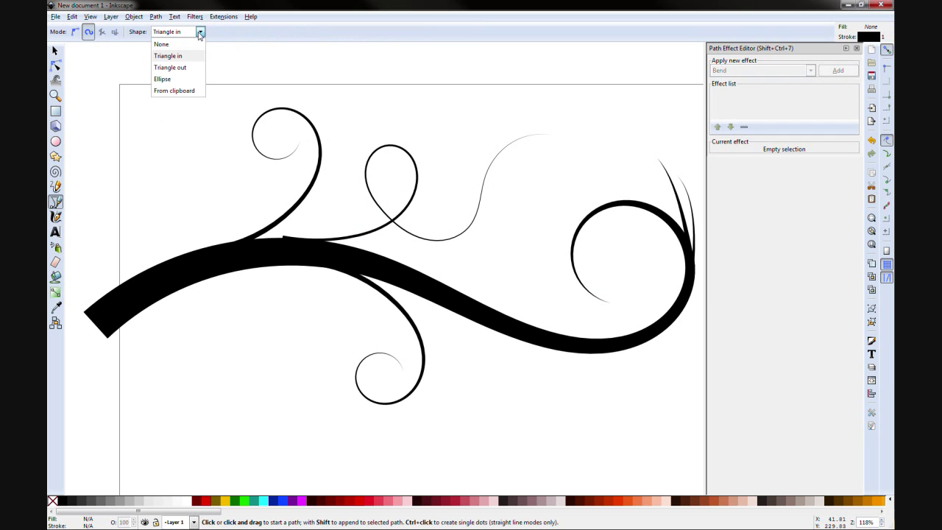
{"action": "left_click", "coordinate": [181, 81]}
{"action": "left_click", "coordinate": [248, 268]}
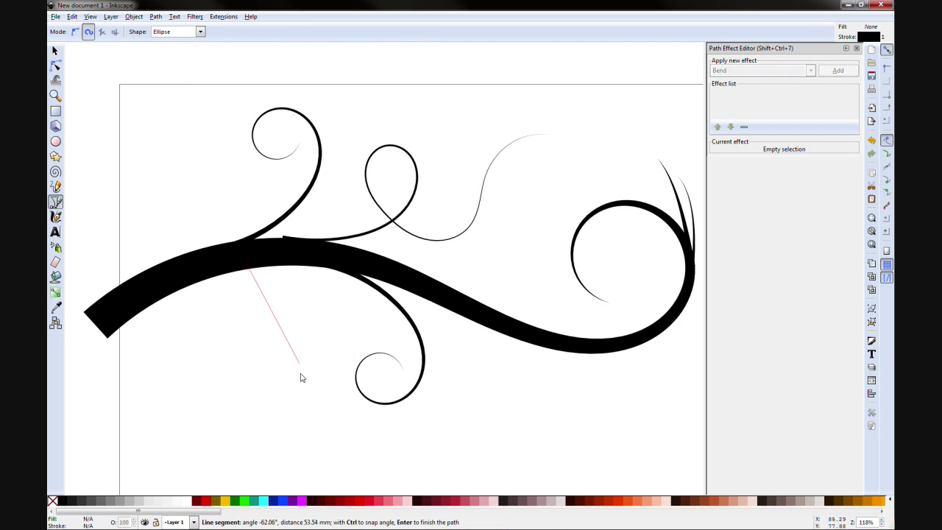
{"action": "left_click_drag", "start_coordinate": [299, 362], "coordinate": [221, 432]}
{"action": "left_click_drag", "start_coordinate": [214, 373], "coordinate": [269, 351]}
{"action": "double_click", "coordinate": [250, 357]}
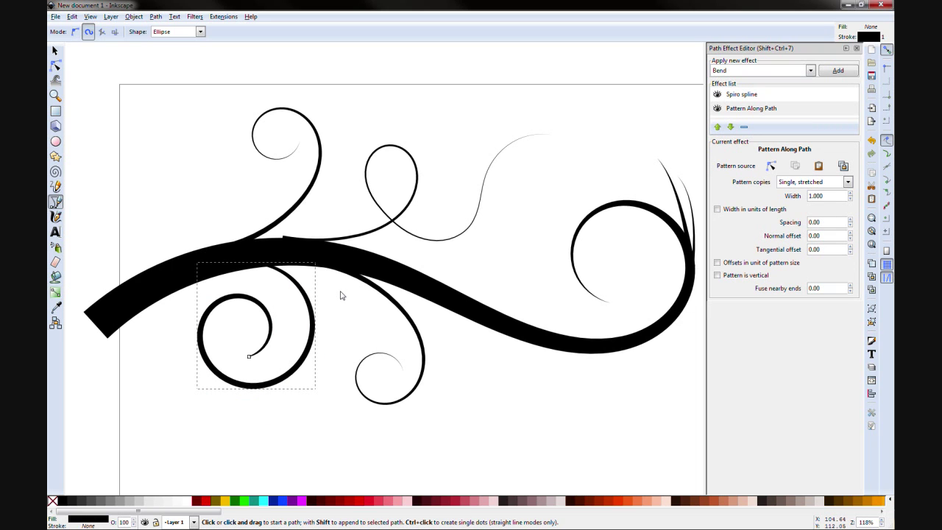
Move the elliptical spiral's start node left along the swirl's lower edge and raise its neighbouring node so the stem joins smoothly.
{"action": "left_click", "coordinate": [55, 65]}
{"action": "left_click_drag", "start_coordinate": [246, 266], "coordinate": [215, 276]}
{"action": "left_click", "coordinate": [287, 298]}
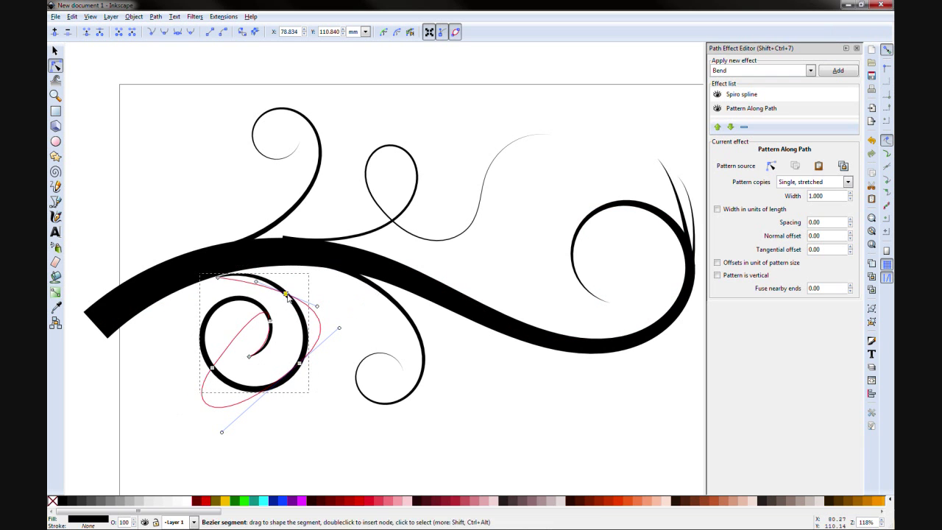
{"action": "left_click_drag", "start_coordinate": [287, 298], "coordinate": [284, 281]}
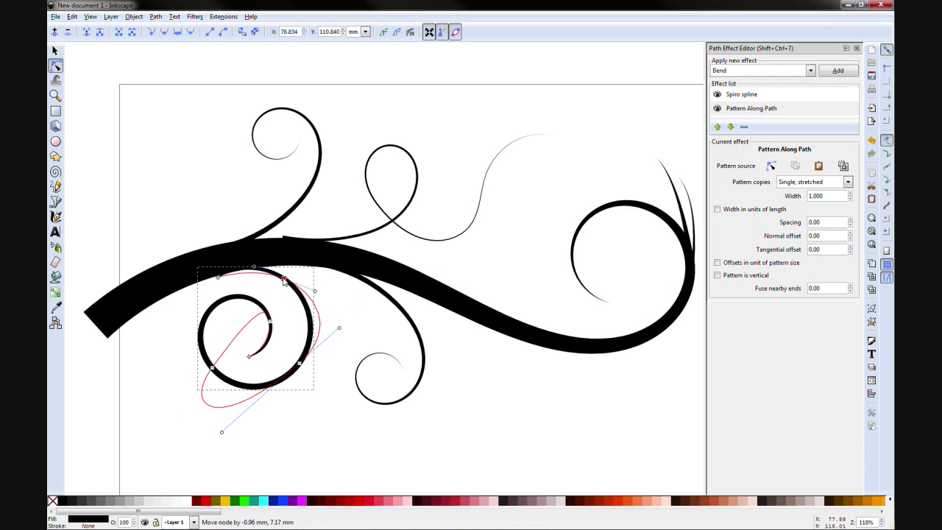
{"action": "left_click", "coordinate": [337, 327]}
Lower the top node of the upper-left curl slightly to adjust the roundness of its end.
{"action": "left_click", "coordinate": [322, 180]}
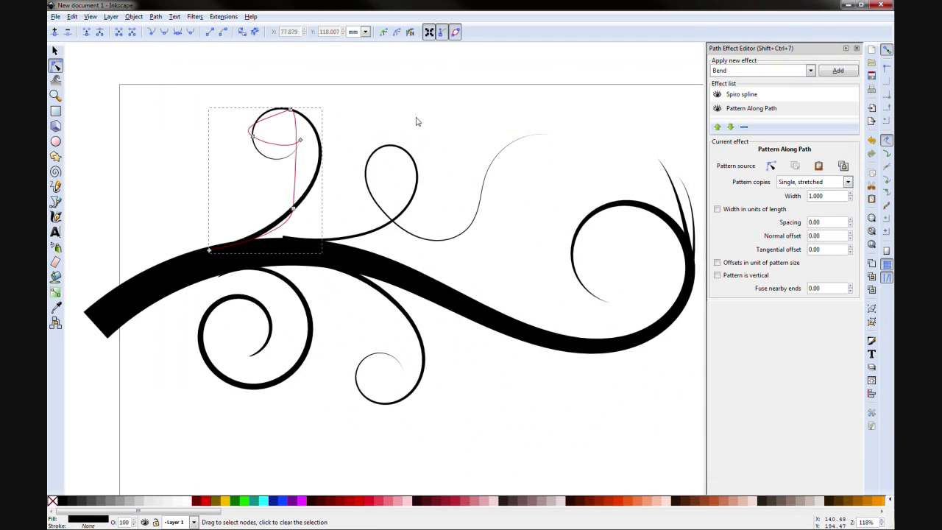
{"action": "left_click", "coordinate": [416, 121]}
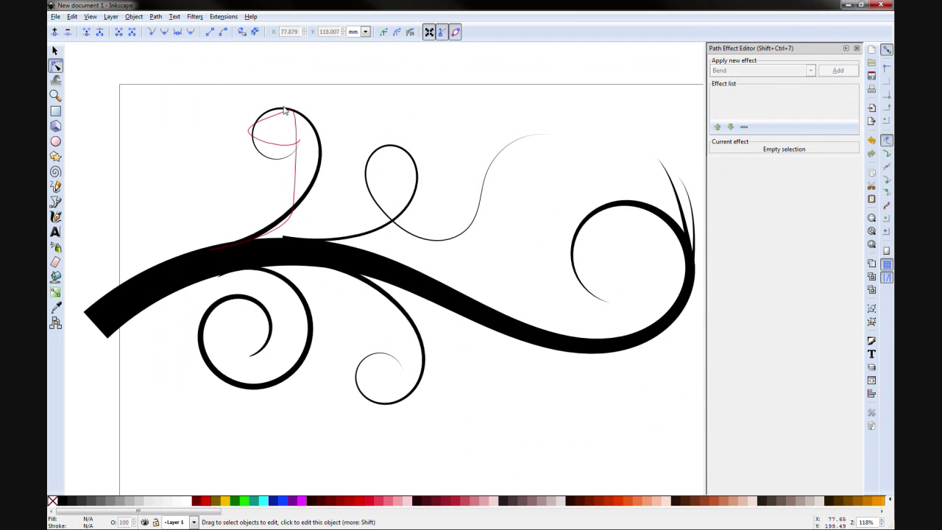
{"action": "left_click", "coordinate": [277, 113]}
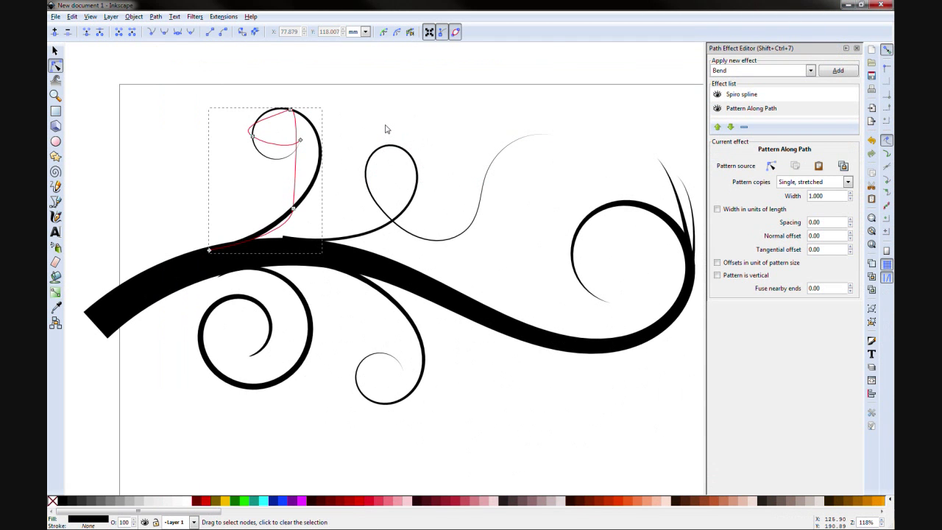
{"action": "key", "text": "3"}
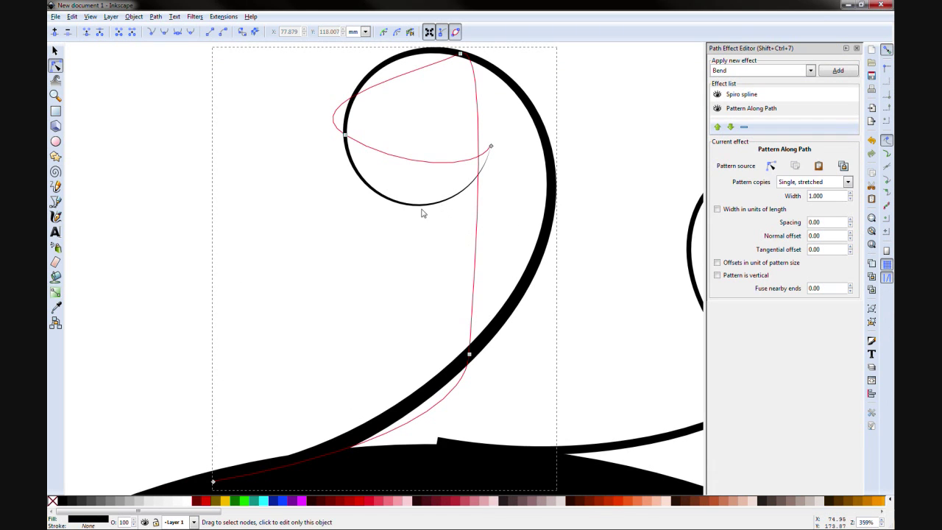
{"action": "left_click", "coordinate": [416, 256]}
{"action": "left_click", "coordinate": [436, 206]}
{"action": "left_click_drag", "start_coordinate": [465, 56], "coordinate": [464, 62]}
{"action": "key", "text": "Escape"}
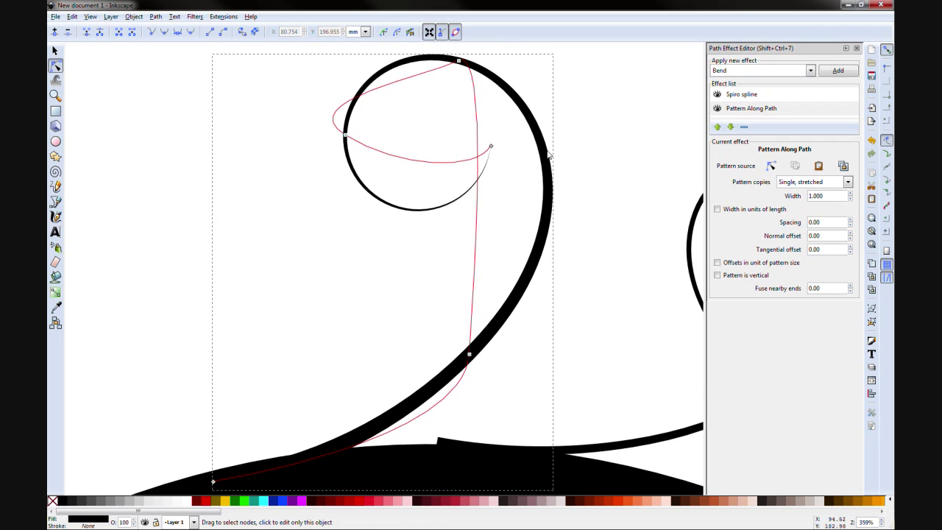
Convert the upper-left curl from a path-effect object into a plain editable path.
{"action": "left_click", "coordinate": [156, 17]}
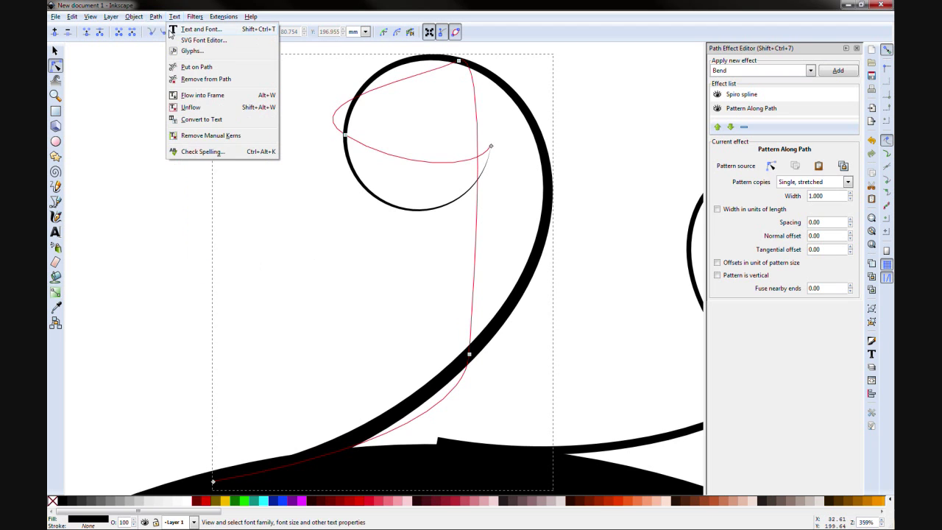
{"action": "left_click", "coordinate": [358, 226]}
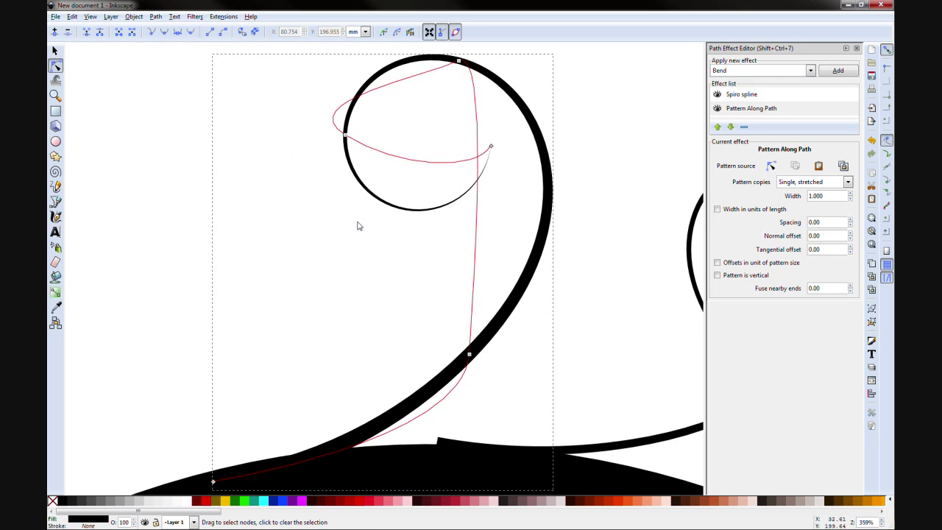
{"action": "key", "text": "shift+ctrl+c"}
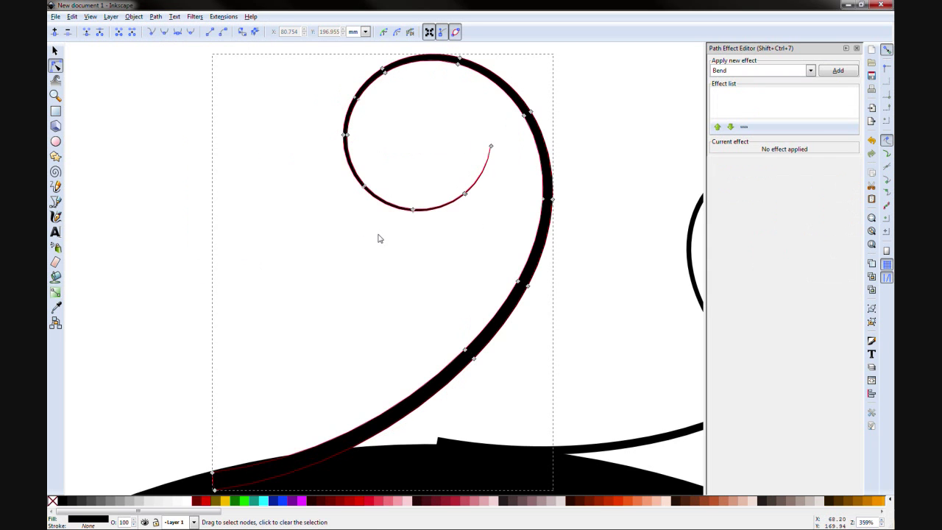
Delete the inner-edge node nearest the curl's tip and raise the neighbouring inner-edge node to thicken the curl's end.
{"action": "left_click", "coordinate": [424, 225]}
{"action": "left_click", "coordinate": [434, 210]}
{"action": "scroll", "coordinate": [424, 236], "scroll_direction": "up", "scroll_amount": 1}
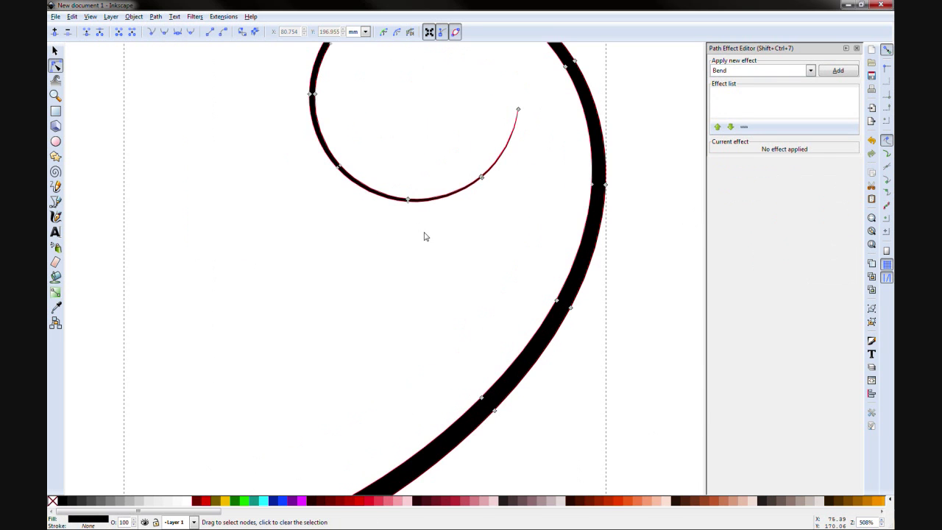
{"action": "left_click_drag", "start_coordinate": [409, 200], "coordinate": [411, 190]}
{"action": "key", "text": "ctrl+z"}
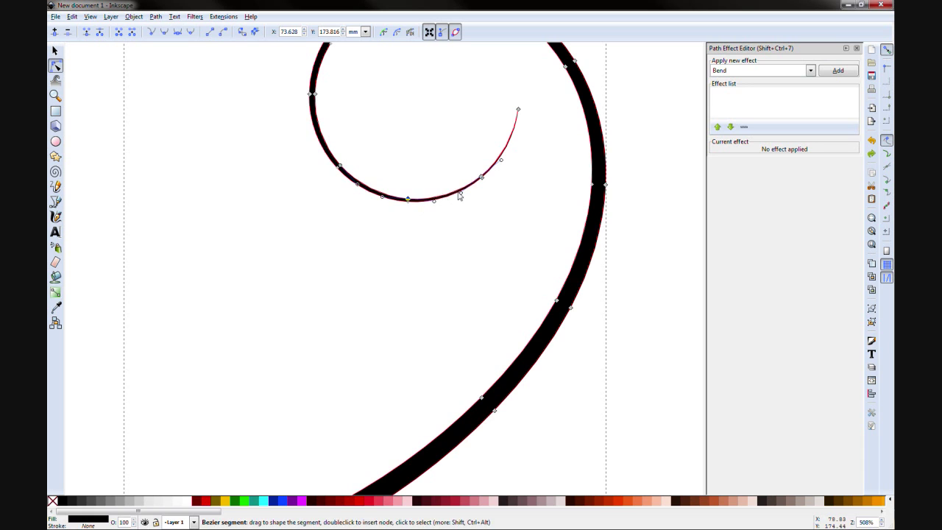
{"action": "left_click", "coordinate": [479, 178]}
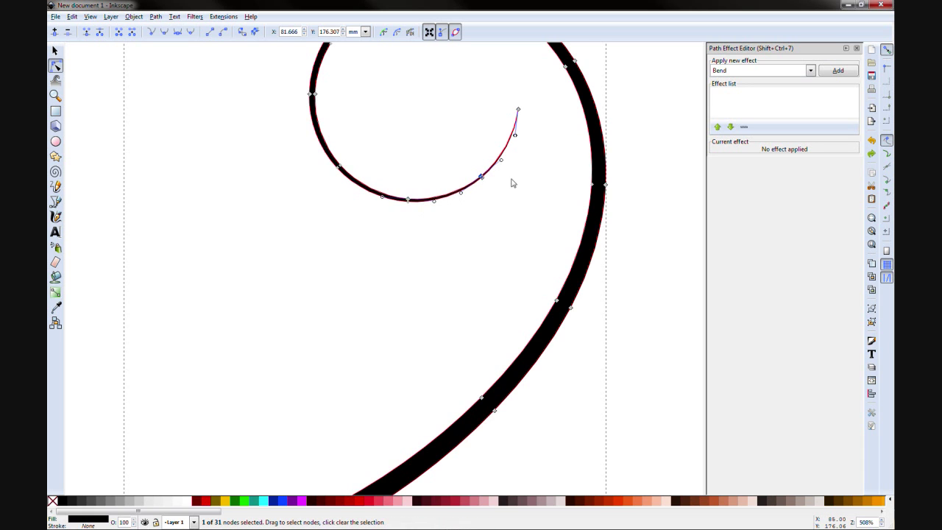
{"action": "key", "text": "Delete"}
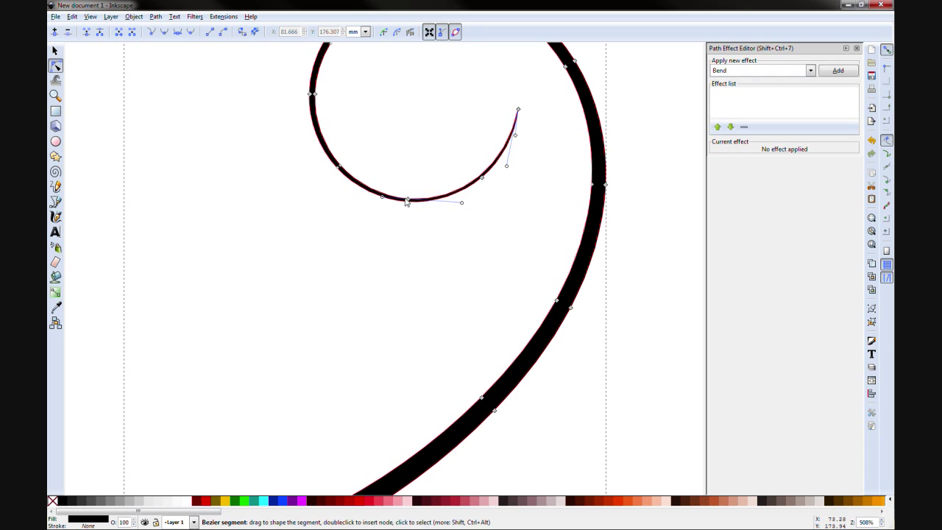
{"action": "left_click_drag", "start_coordinate": [408, 199], "coordinate": [420, 157]}
{"action": "left_click", "coordinate": [458, 246]}
{"action": "scroll", "coordinate": [458, 246], "scroll_direction": "down", "scroll_amount": 2, "text": "ctrl"}
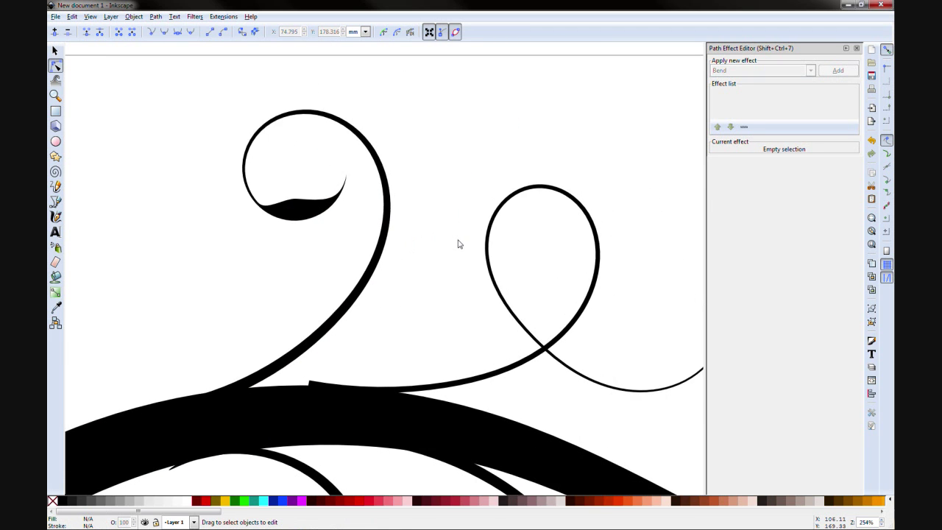
{"action": "scroll", "coordinate": [447, 206], "scroll_direction": "down", "scroll_amount": 2, "text": "ctrl"}
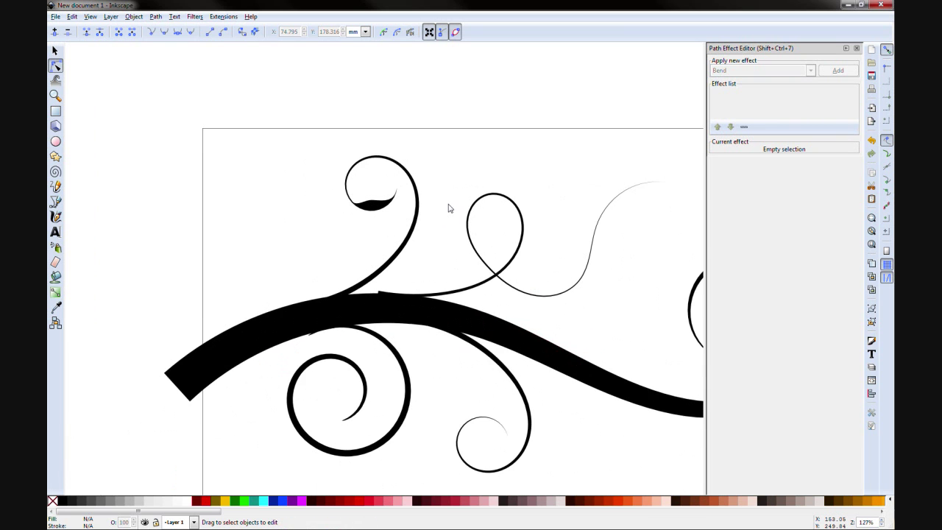
{"action": "scroll", "coordinate": [449, 209], "scroll_direction": "up", "scroll_amount": 1, "text": "ctrl"}
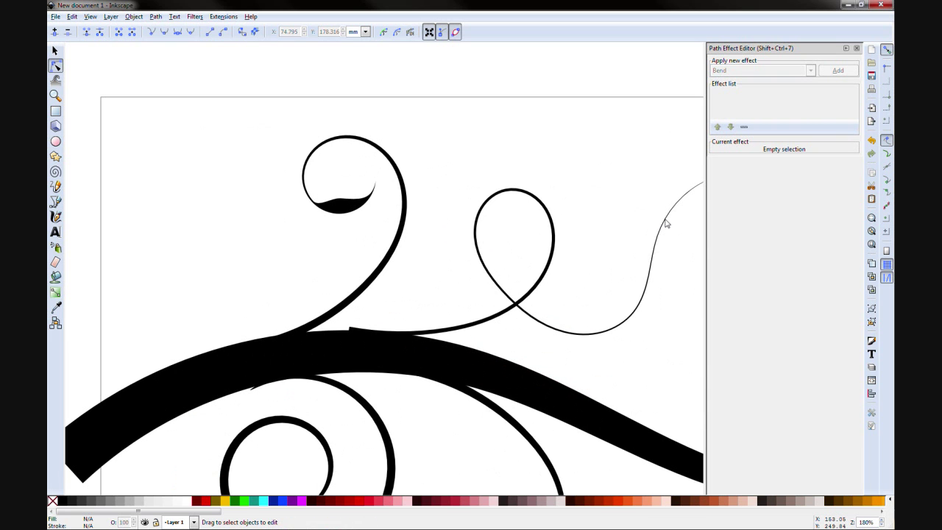
{"action": "scroll", "coordinate": [577, 175], "scroll_direction": "up", "scroll_amount": 2, "text": "ctrl"}
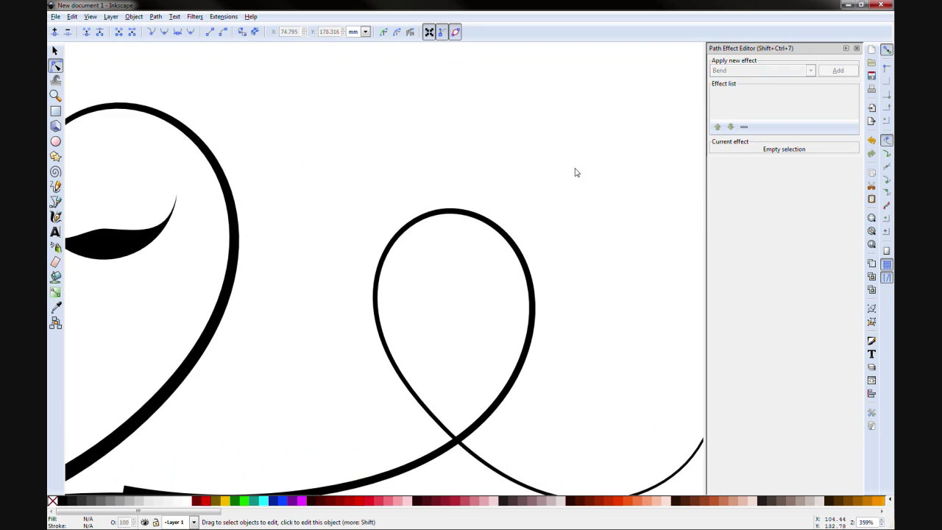
{"action": "scroll", "coordinate": [576, 176], "scroll_direction": "down", "scroll_amount": 2, "text": "ctrl"}
{"action": "scroll", "coordinate": [576, 174], "scroll_direction": "left", "scroll_amount": 2}
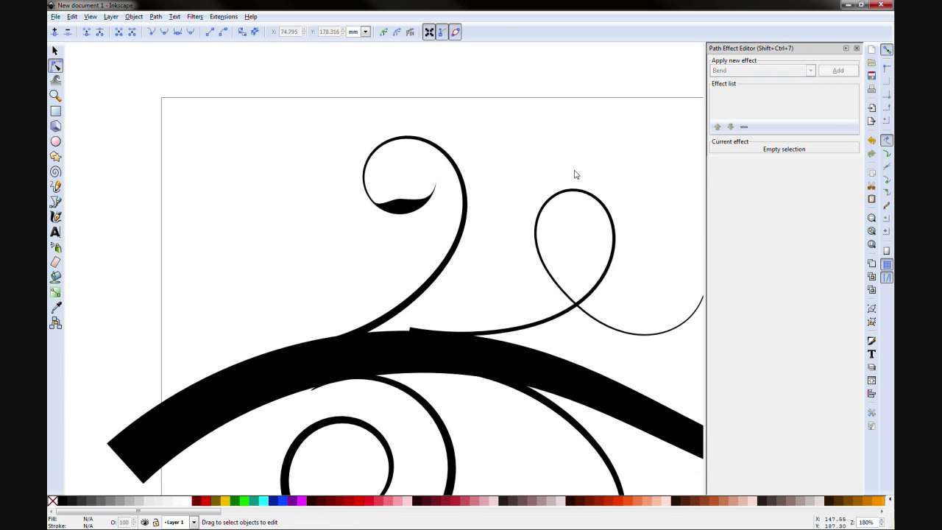
Draw a closed four-point straight Bezier path shaped like a narrow arrowhead in the empty space above the page, with Shape set to None.
{"action": "scroll", "coordinate": [576, 174], "scroll_direction": "right", "scroll_amount": 6}
{"action": "scroll", "coordinate": [576, 174], "scroll_direction": "up", "scroll_amount": 4}
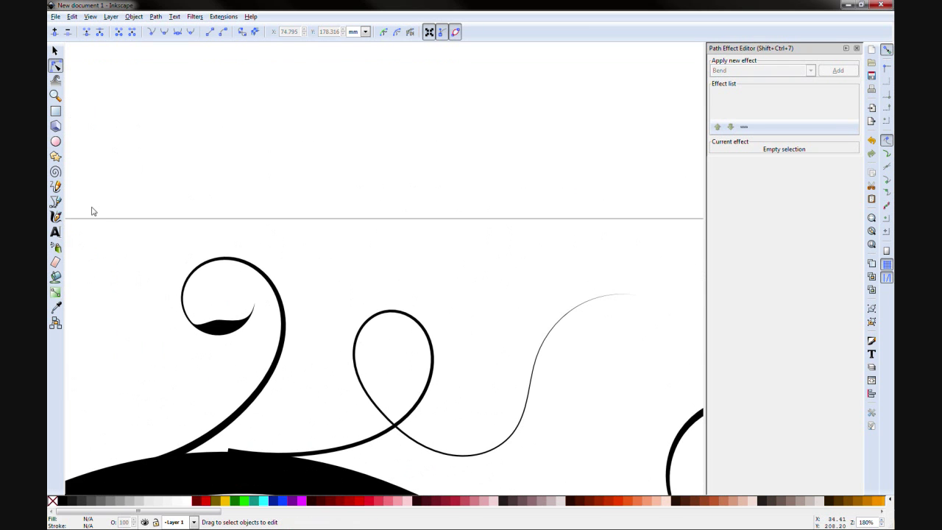
{"action": "key", "text": "b"}
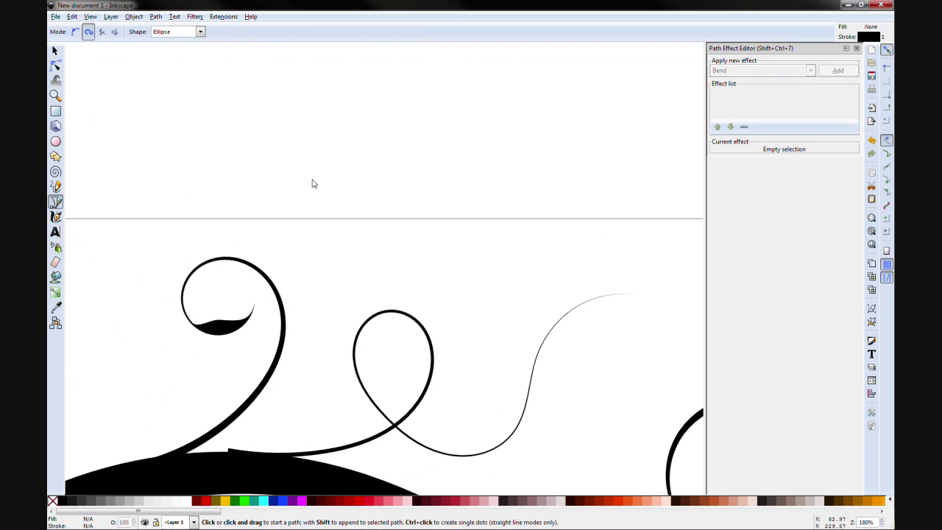
{"action": "left_click", "coordinate": [75, 29]}
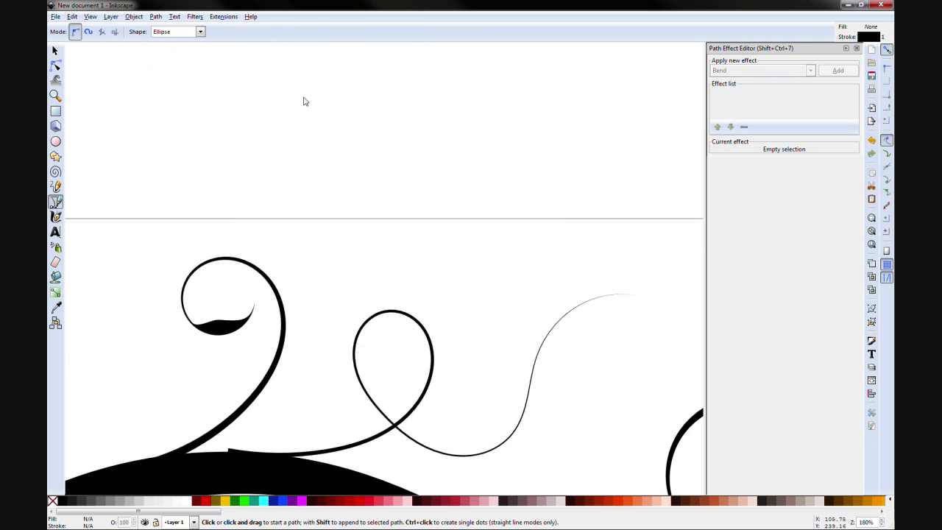
{"action": "left_click", "coordinate": [199, 33]}
{"action": "left_click", "coordinate": [173, 50]}
{"action": "left_click", "coordinate": [480, 74]}
{"action": "left_click", "coordinate": [454, 184]}
{"action": "left_click", "coordinate": [471, 148]}
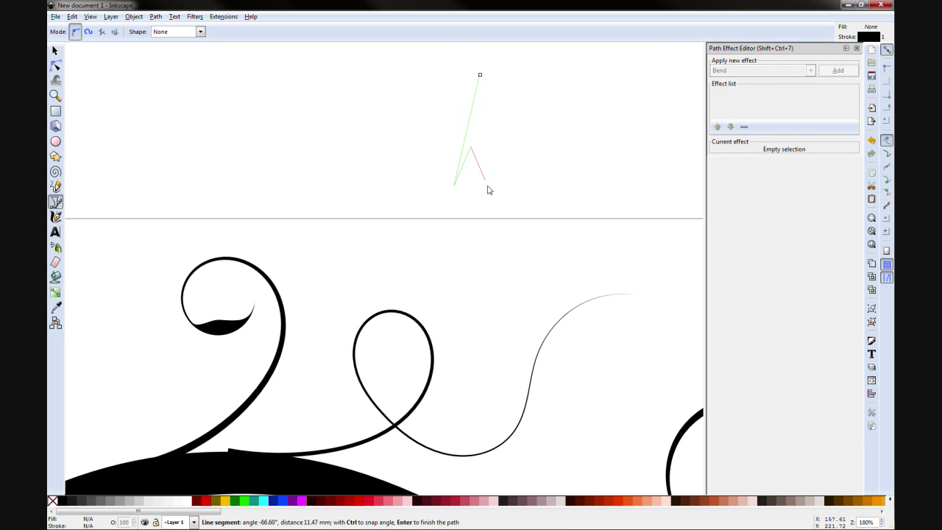
{"action": "left_click", "coordinate": [487, 188]}
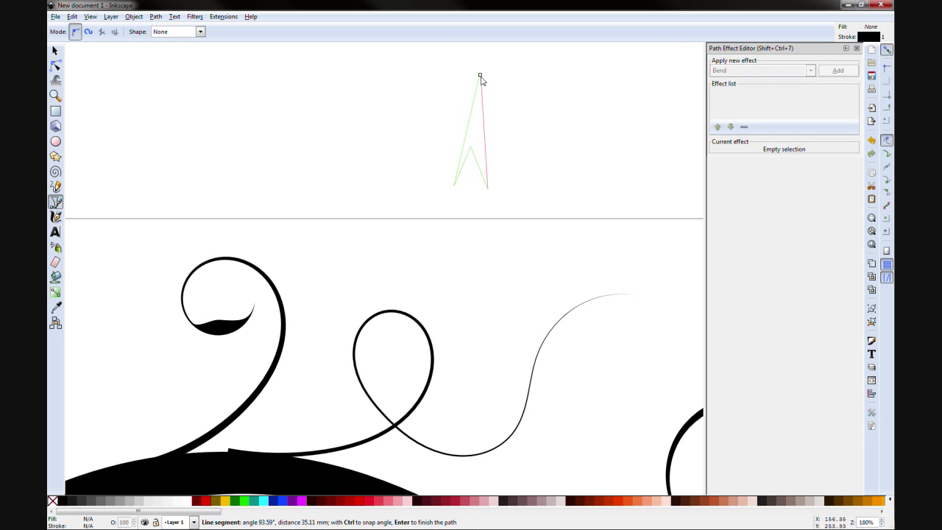
{"action": "left_click", "coordinate": [480, 75]}
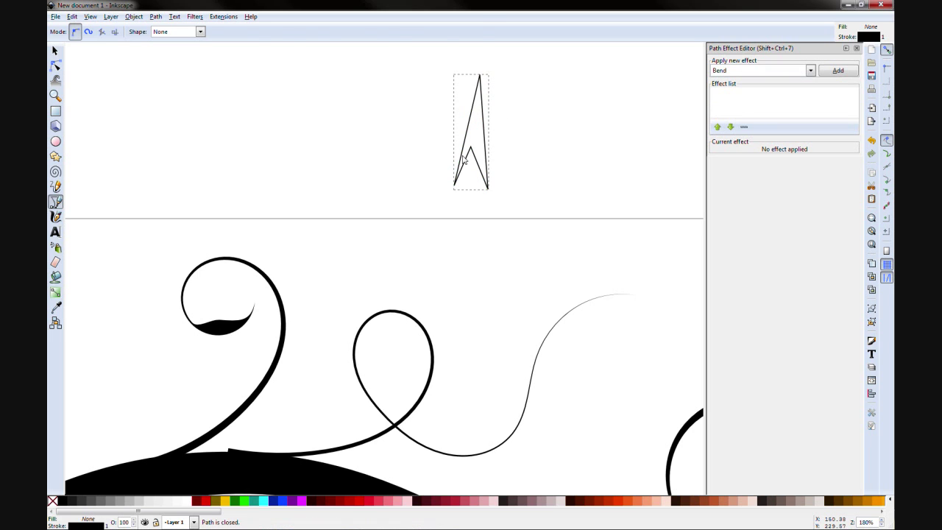
Narrow the arrowhead by moving its two bottom nodes closer together beneath the notch.
{"action": "key", "text": "F1"}
{"action": "key", "text": "F2"}
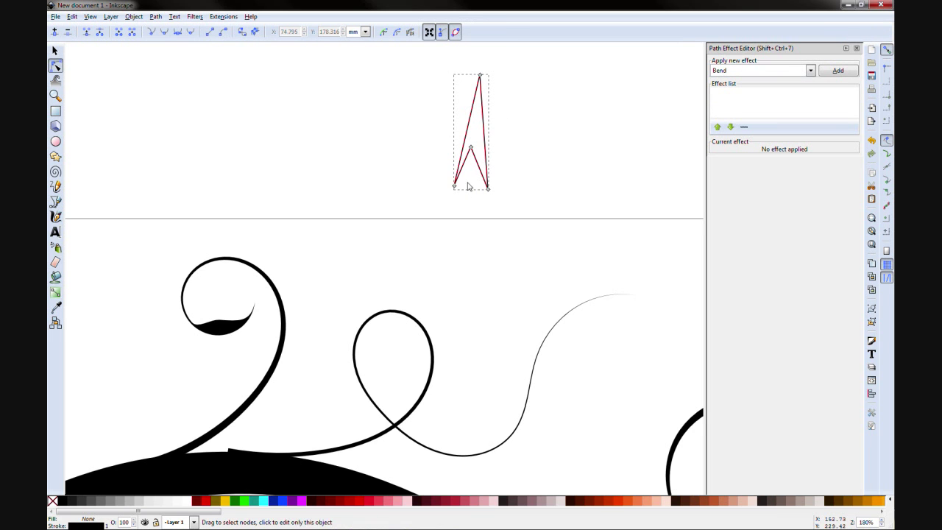
{"action": "left_click_drag", "start_coordinate": [456, 190], "coordinate": [473, 190]}
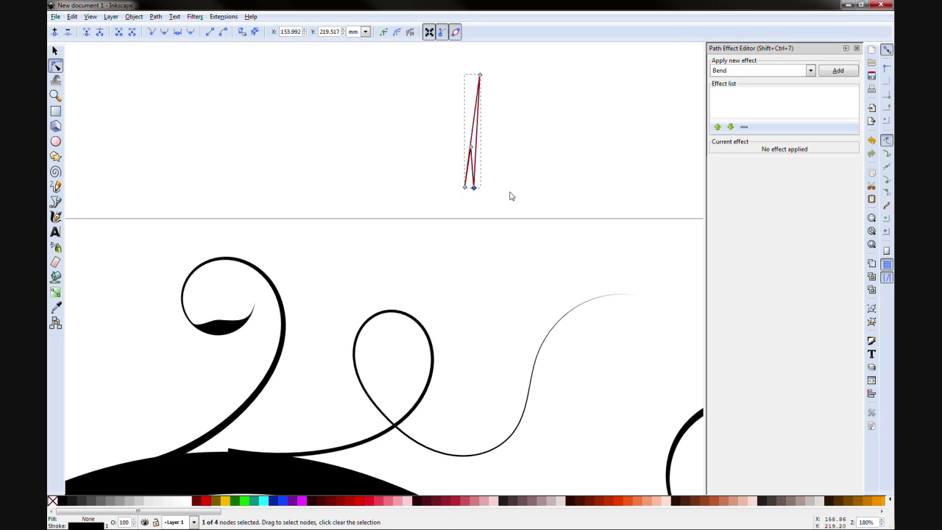
Reshape the arrowhead into a leaf by bowing its sides outward, curving the notch edges, lowering the tip and narrowing the base.
{"action": "key", "text": "3"}
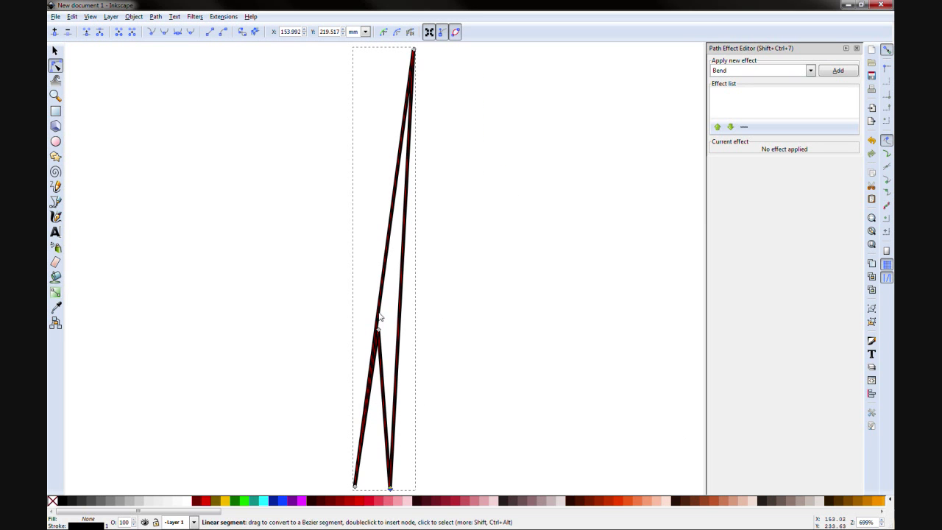
{"action": "left_click_drag", "start_coordinate": [379, 318], "coordinate": [329, 303]}
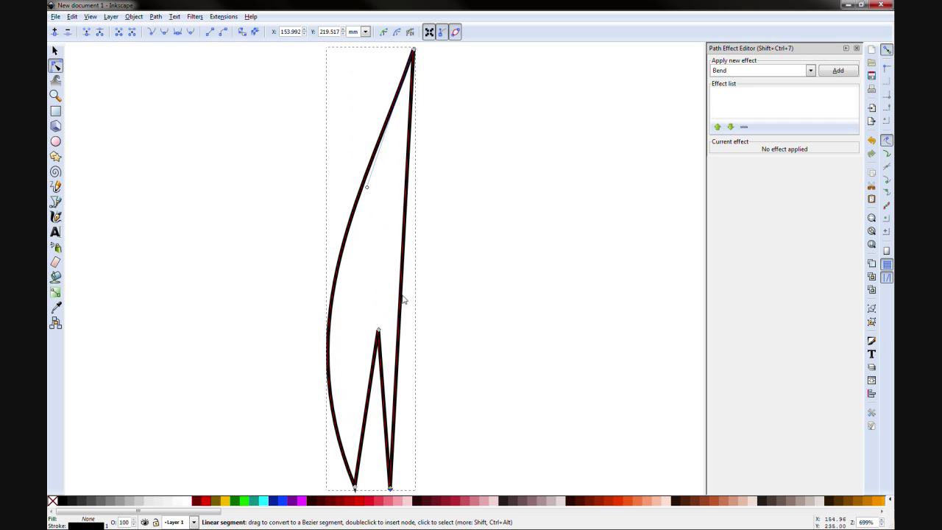
{"action": "left_click_drag", "start_coordinate": [401, 299], "coordinate": [438, 298]}
{"action": "left_click_drag", "start_coordinate": [415, 50], "coordinate": [384, 185]}
{"action": "left_click_drag", "start_coordinate": [361, 450], "coordinate": [395, 451]}
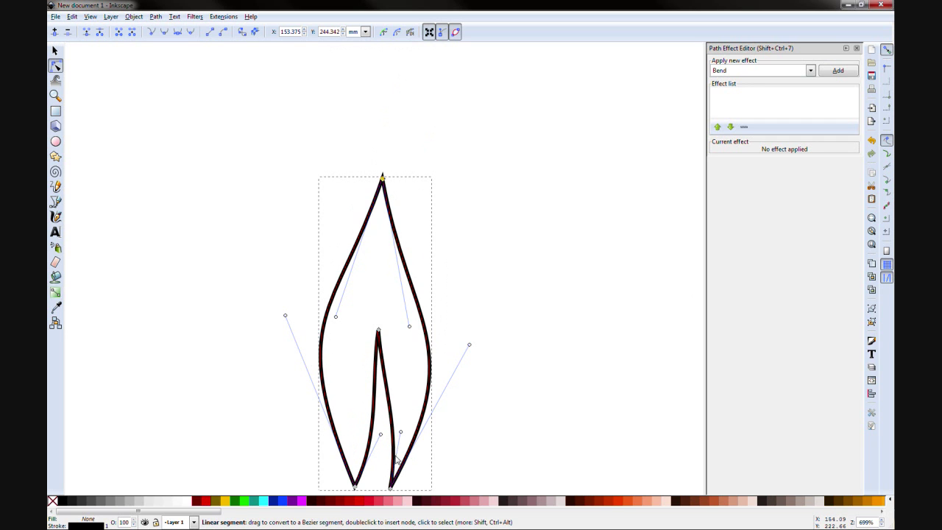
{"action": "left_click_drag", "start_coordinate": [390, 489], "coordinate": [374, 486]}
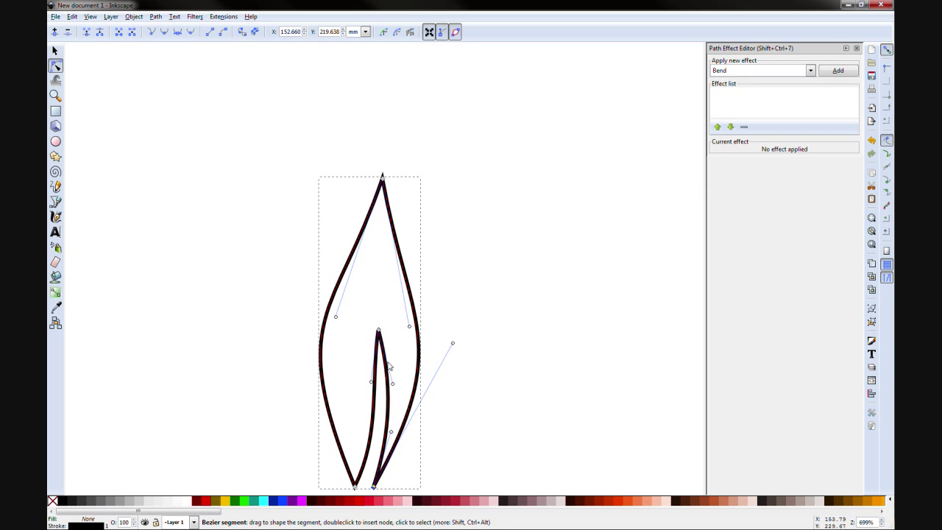
Set the leaf outline's stroke join to round so its corners are no longer cut off or pointed.
{"action": "scroll", "coordinate": [371, 354], "scroll_direction": "up", "scroll_amount": 2}
{"action": "scroll", "coordinate": [371, 354], "scroll_direction": "up", "scroll_amount": 2}
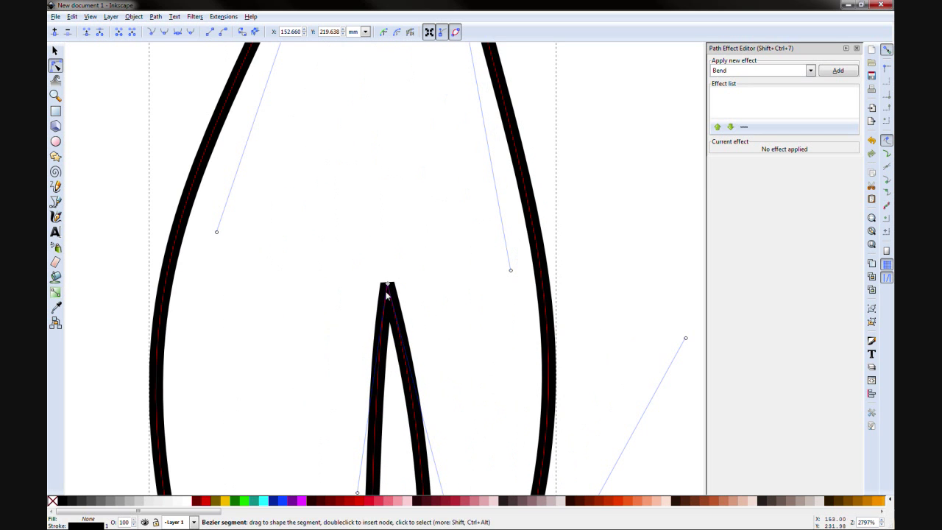
{"action": "scroll", "coordinate": [403, 293], "scroll_direction": "down", "scroll_amount": 3}
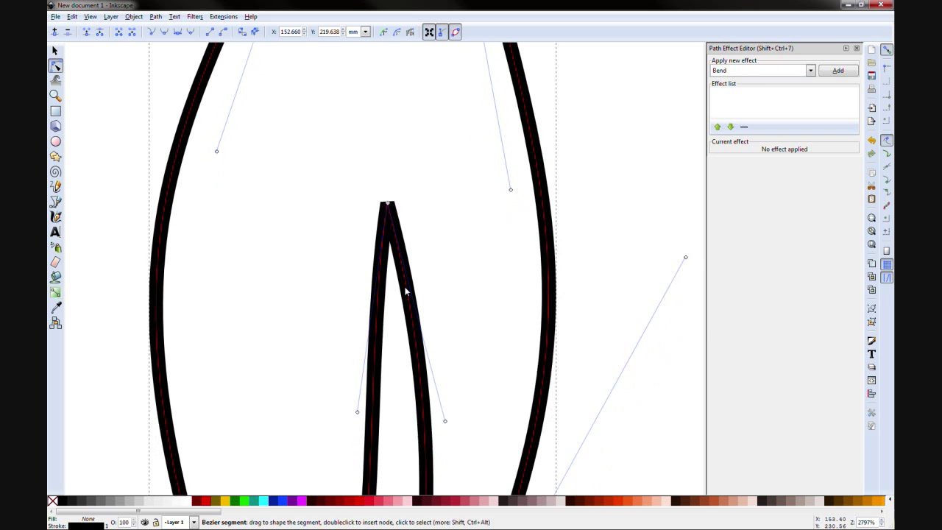
{"action": "scroll", "coordinate": [404, 291], "scroll_direction": "up", "scroll_amount": 5}
{"action": "scroll", "coordinate": [411, 324], "scroll_direction": "up", "scroll_amount": 6}
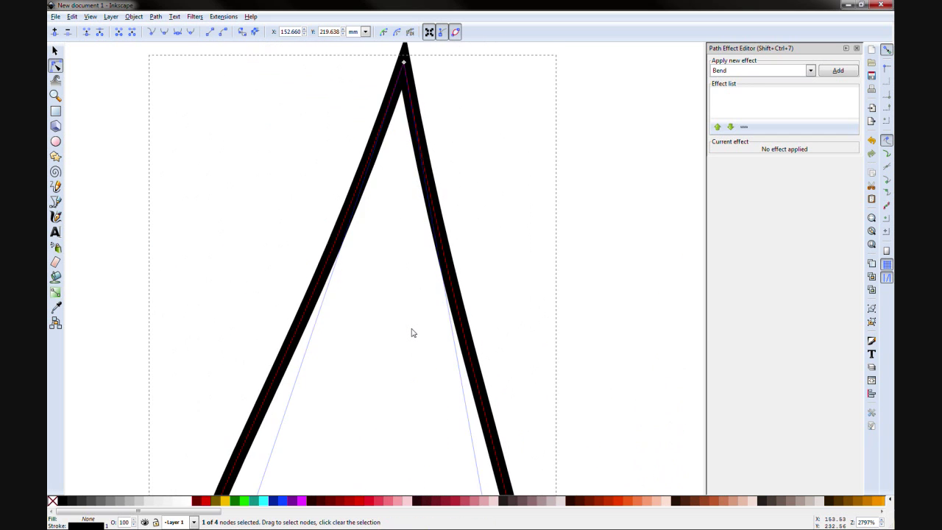
{"action": "scroll", "coordinate": [416, 335], "scroll_direction": "down", "scroll_amount": 3}
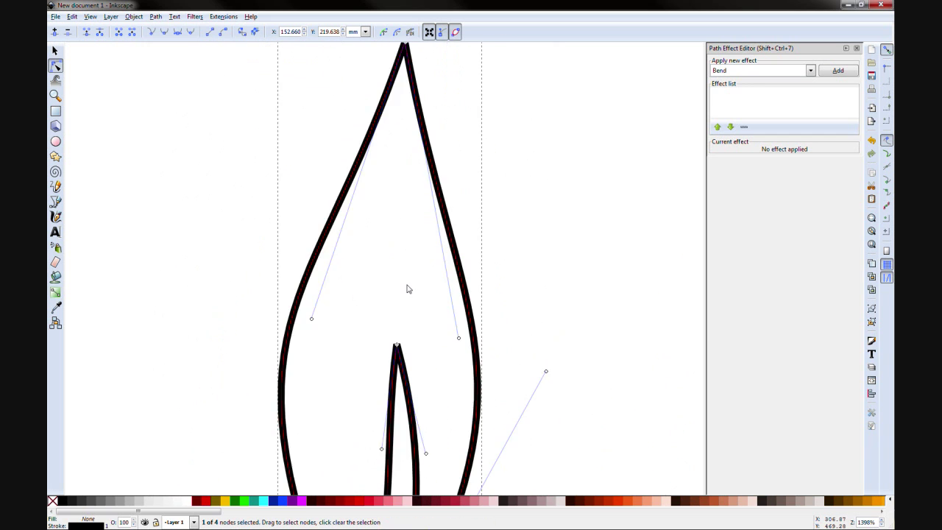
{"action": "scroll", "coordinate": [410, 338], "scroll_direction": "up", "scroll_amount": 4}
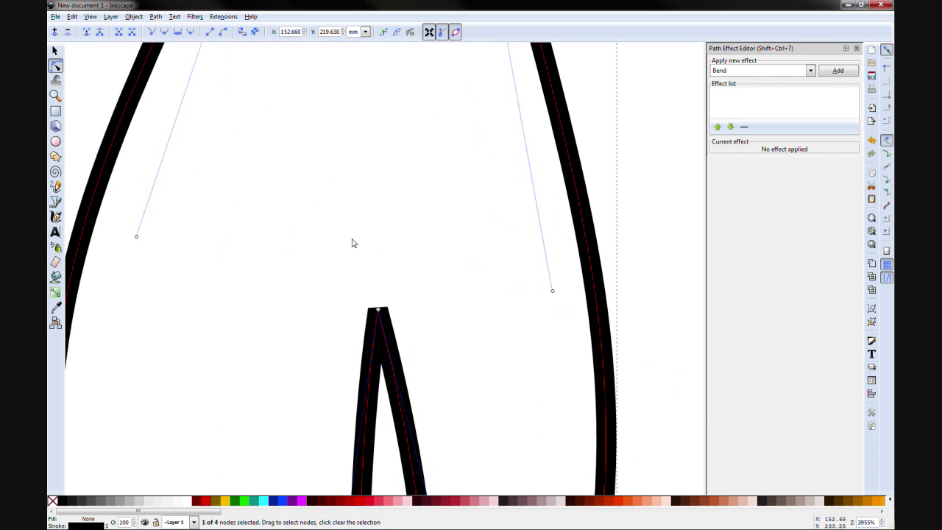
{"action": "key", "text": "ctrl+shift+f"}
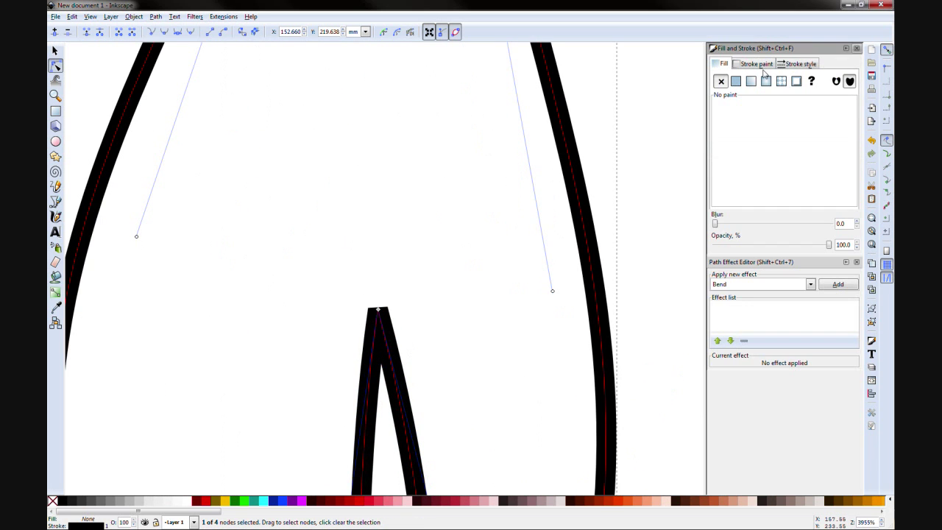
{"action": "left_click", "coordinate": [793, 64]}
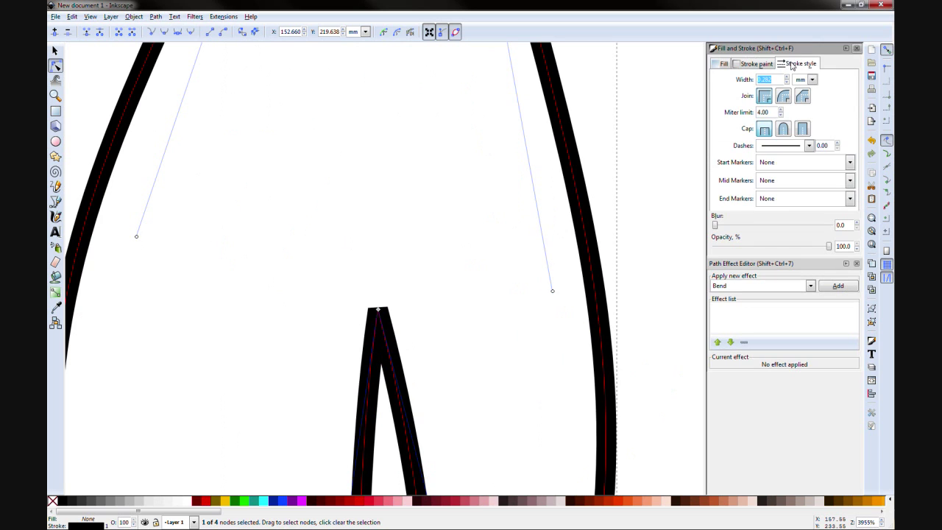
{"action": "left_click", "coordinate": [784, 97]}
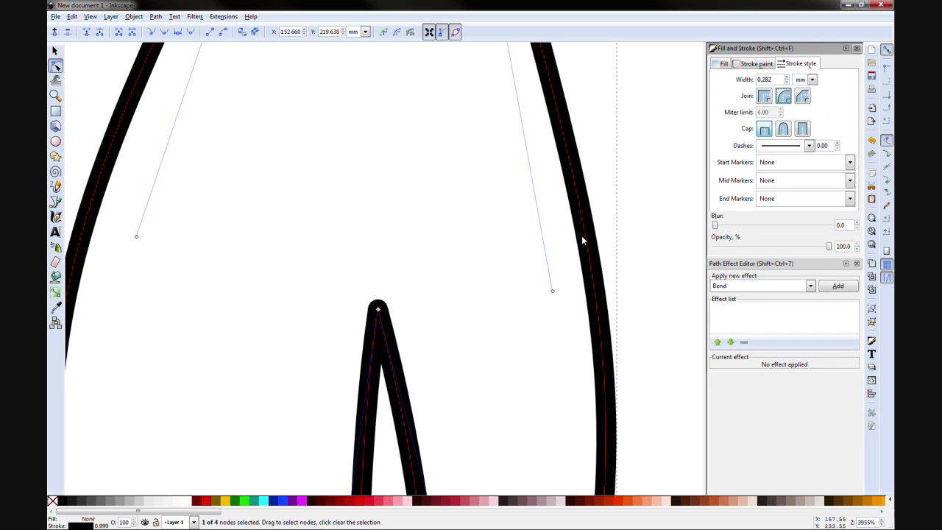
{"action": "left_click", "coordinate": [412, 250]}
Try a flat black fill on the leaf and remove the fill again.
{"action": "left_click", "coordinate": [723, 64]}
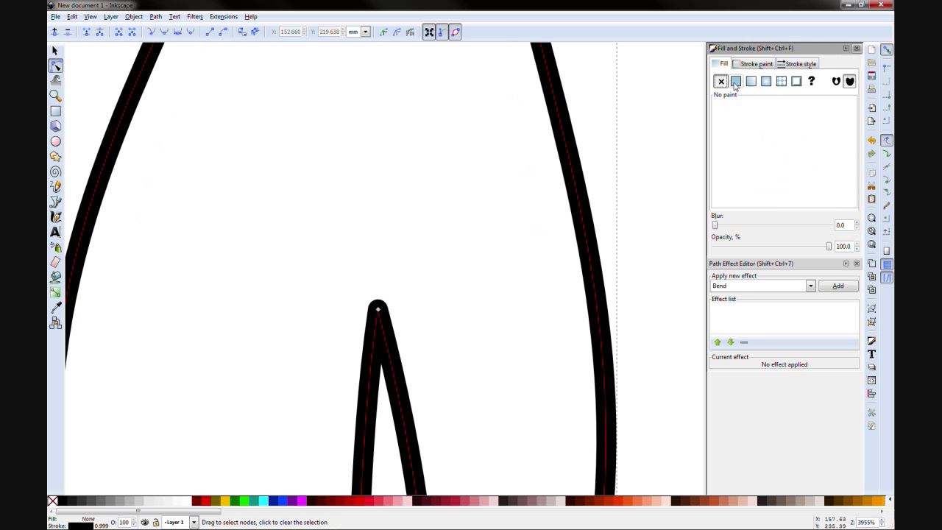
{"action": "left_click", "coordinate": [736, 81]}
{"action": "scroll", "coordinate": [411, 191], "scroll_direction": "down", "scroll_amount": 6}
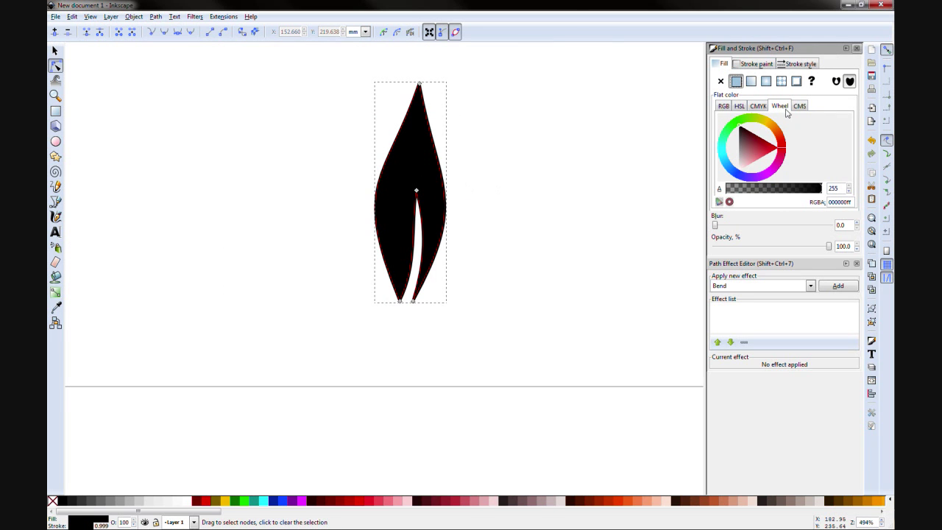
{"action": "left_click", "coordinate": [721, 82]}
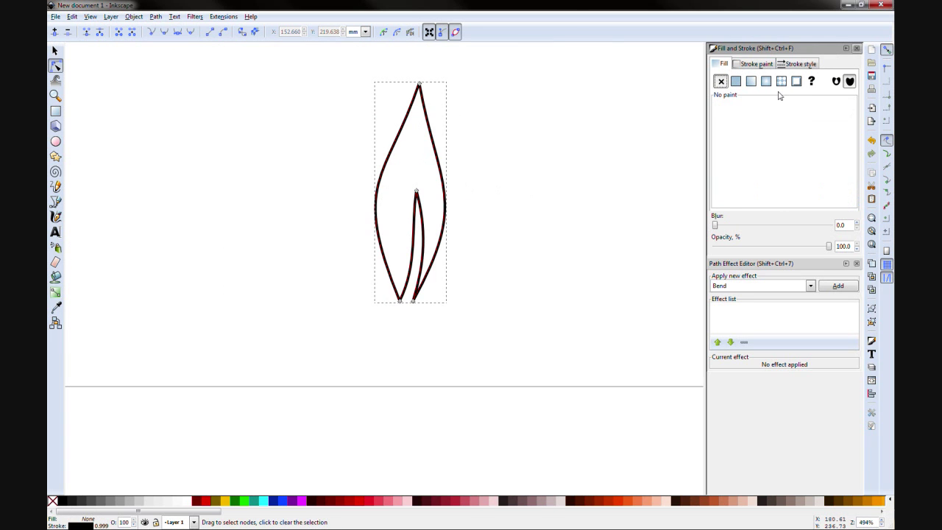
Give the leaf a flat black fill and remove its stroke.
{"action": "left_click", "coordinate": [736, 81]}
{"action": "left_click", "coordinate": [747, 64]}
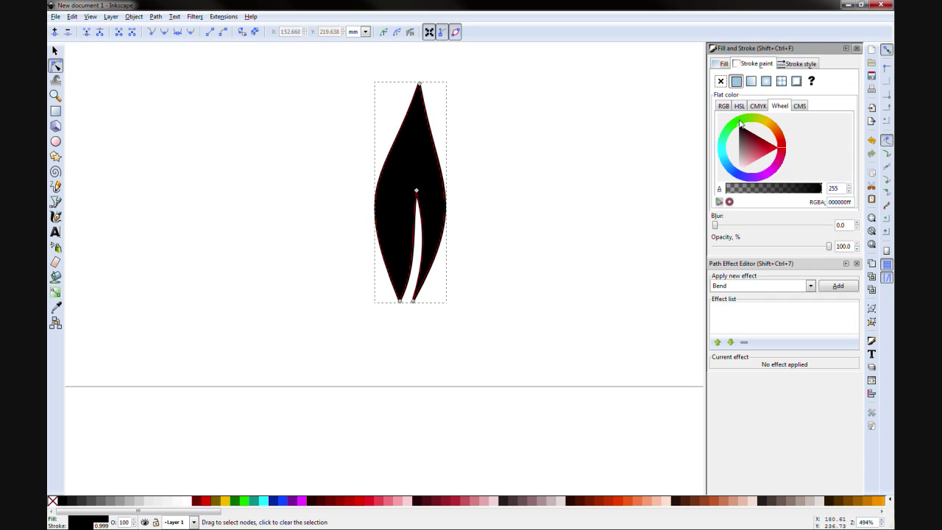
{"action": "left_click", "coordinate": [721, 81]}
{"action": "left_click", "coordinate": [527, 215]}
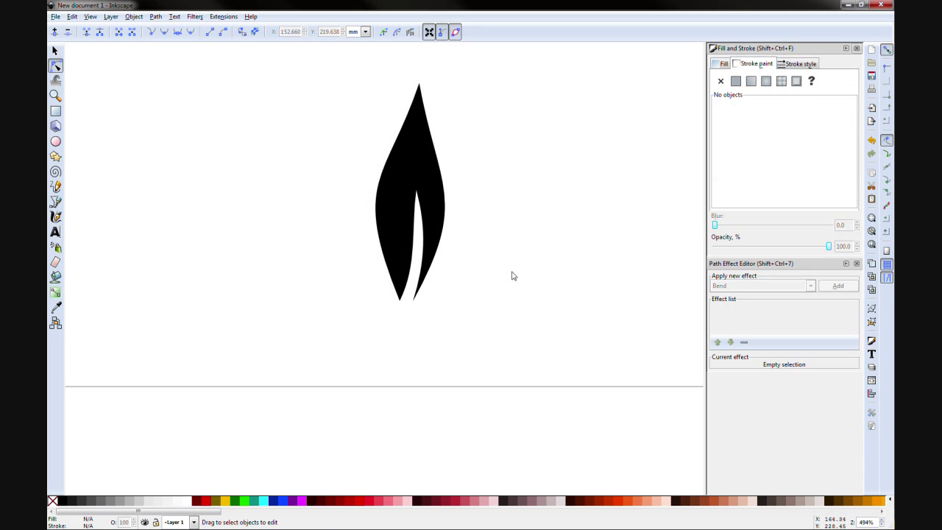
Narrow the gap at the leaf's base by moving its right bottom node inward, and bulge the lower right side outward.
{"action": "left_click", "coordinate": [427, 281]}
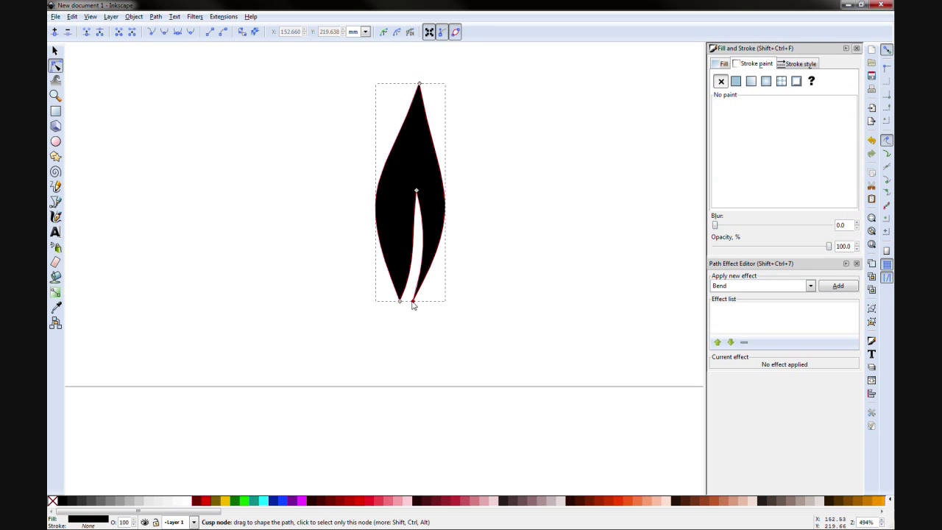
{"action": "left_click_drag", "start_coordinate": [412, 303], "coordinate": [441, 280]}
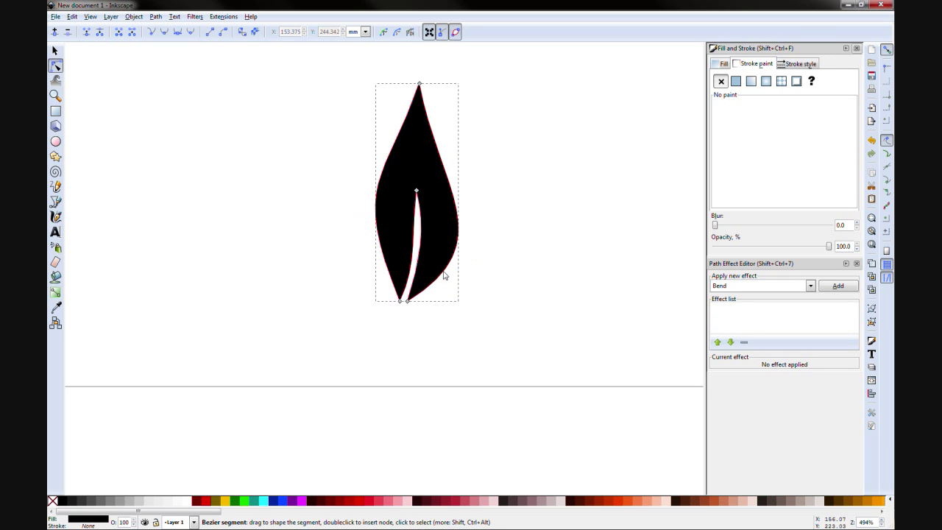
{"action": "left_click", "coordinate": [513, 279]}
Draw a closed six-node Spiro path beside the leaf above the page, notched inward just below its top point.
{"action": "scroll", "coordinate": [526, 257], "scroll_direction": "down", "scroll_amount": 3}
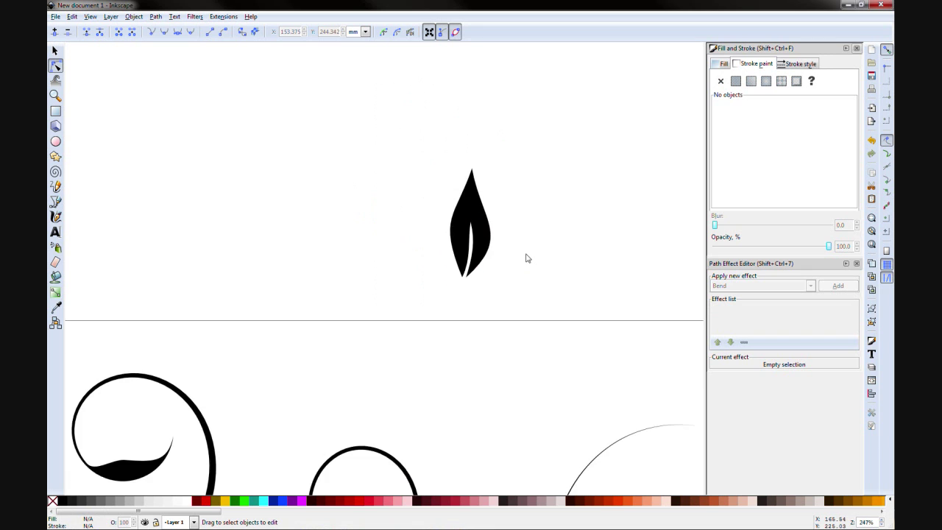
{"action": "scroll", "coordinate": [534, 218], "scroll_direction": "right", "scroll_amount": 6}
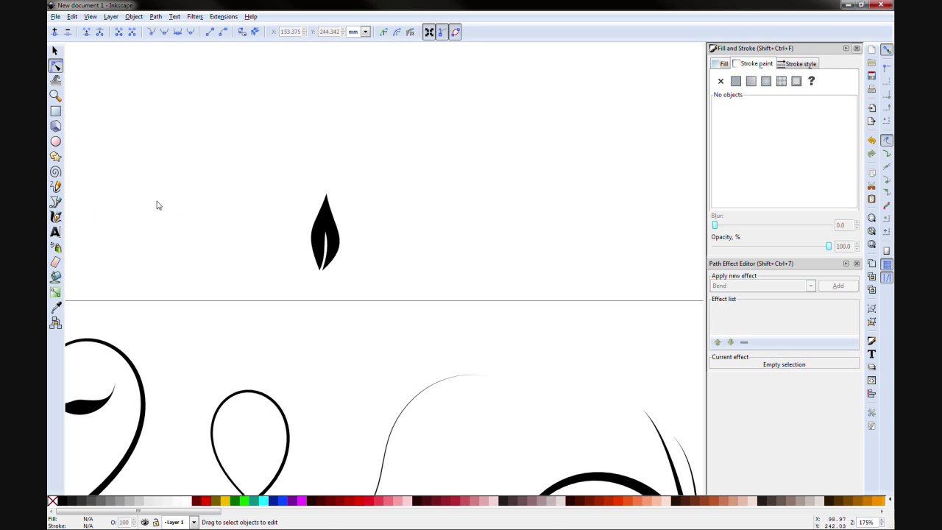
{"action": "key", "text": "b"}
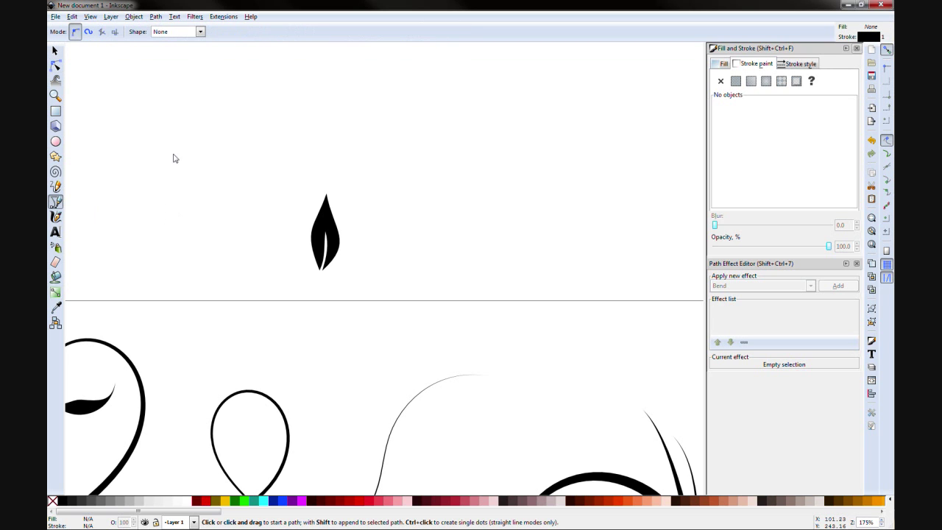
{"action": "left_click", "coordinate": [89, 33]}
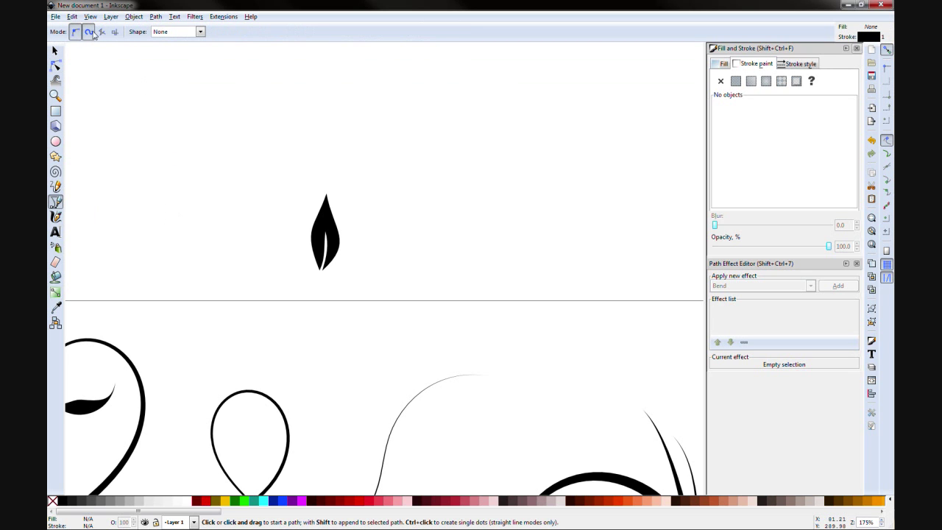
{"action": "left_click", "coordinate": [484, 94]}
{"action": "left_click", "coordinate": [413, 168]}
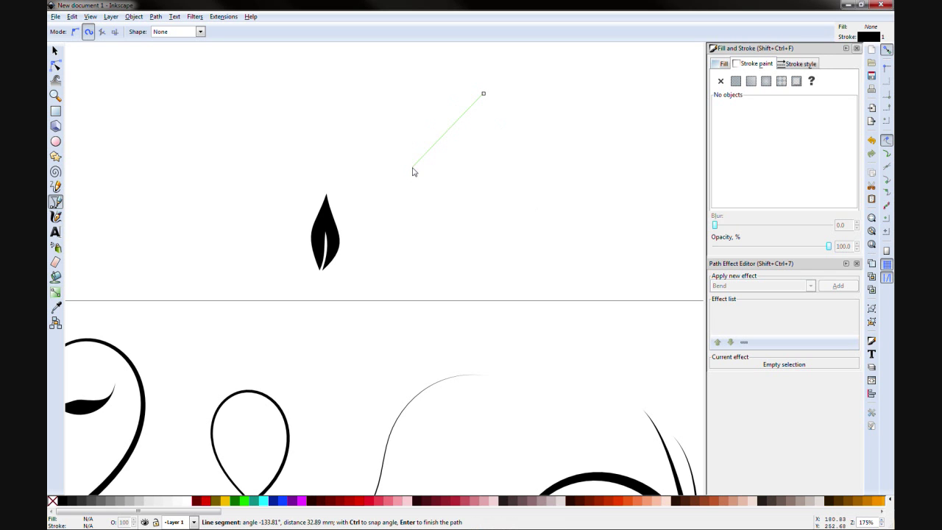
{"action": "left_click", "coordinate": [479, 253]}
{"action": "left_click", "coordinate": [565, 192]}
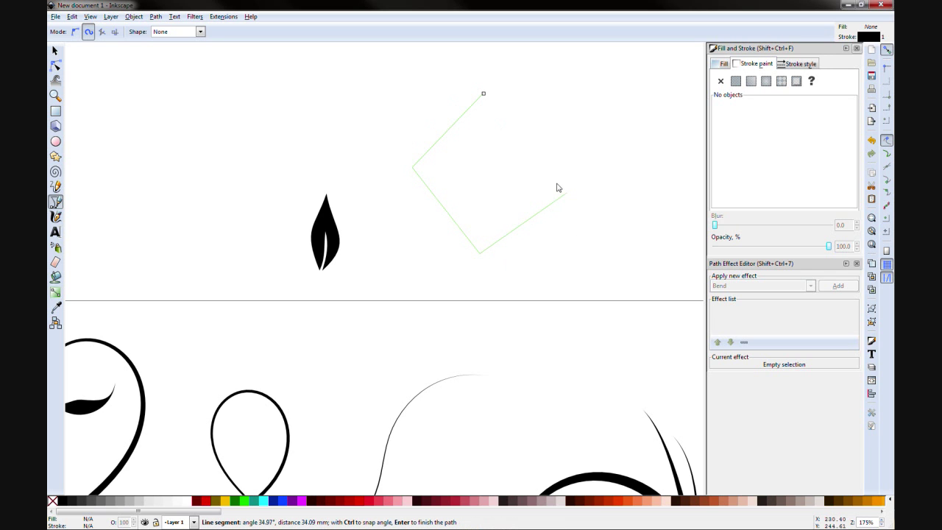
{"action": "left_click", "coordinate": [521, 154]}
{"action": "left_click", "coordinate": [464, 166]}
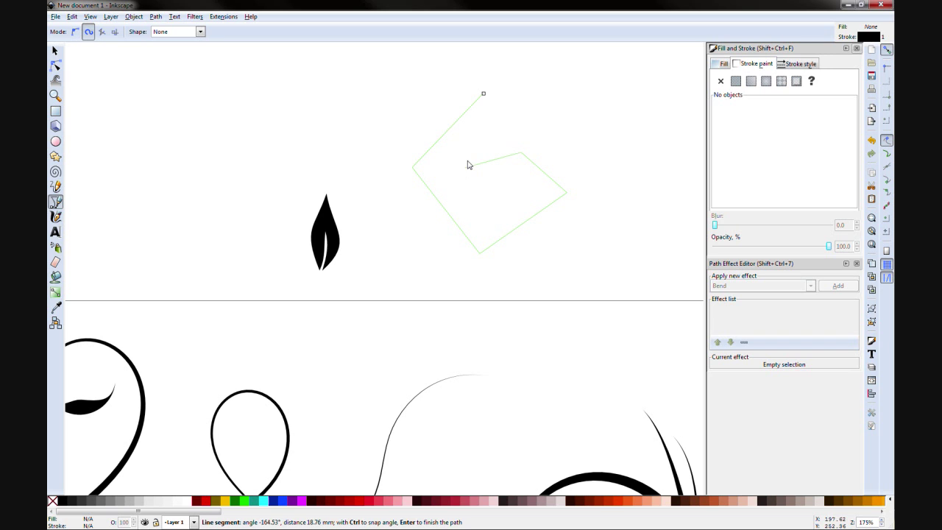
{"action": "left_click", "coordinate": [483, 94]}
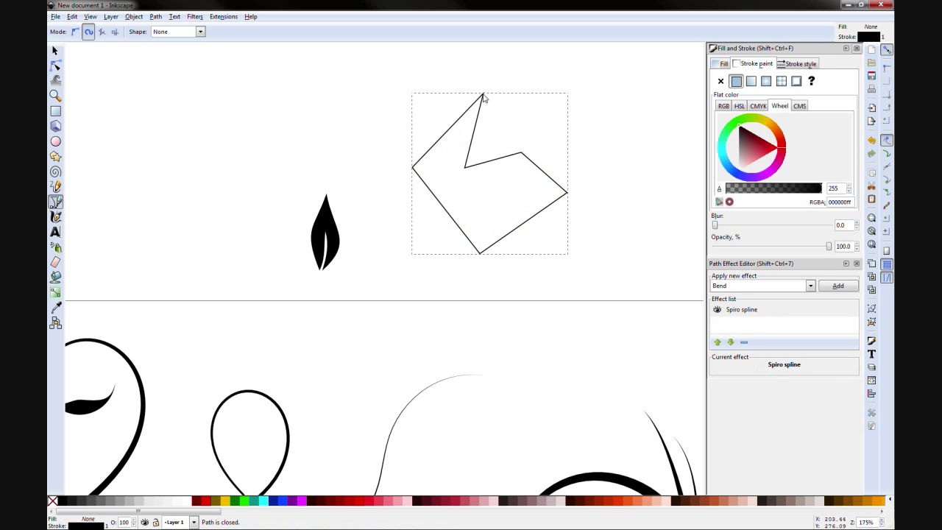
Make every node of the new Spiro path smooth except the top point.
{"action": "key", "text": "s"}
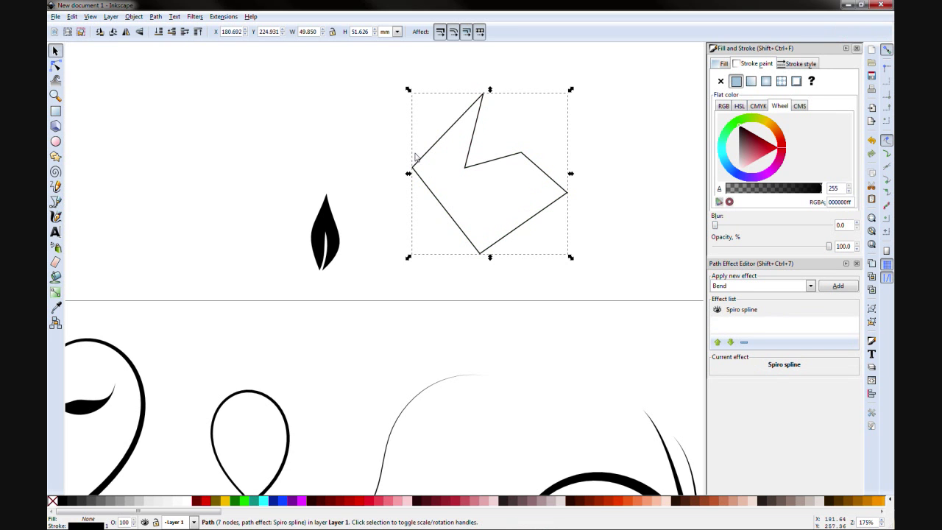
{"action": "key", "text": "n"}
{"action": "left_click_drag", "start_coordinate": [372, 133], "coordinate": [580, 272]}
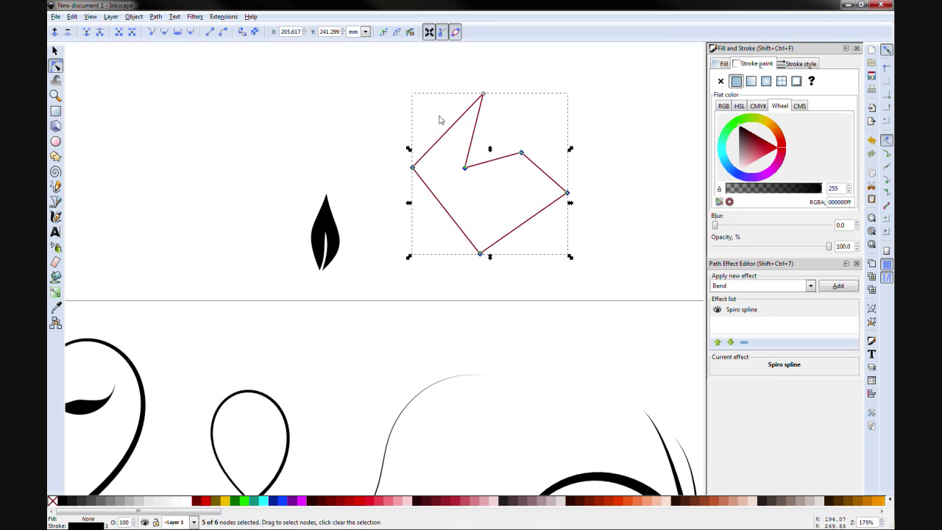
{"action": "left_click", "coordinate": [179, 33]}
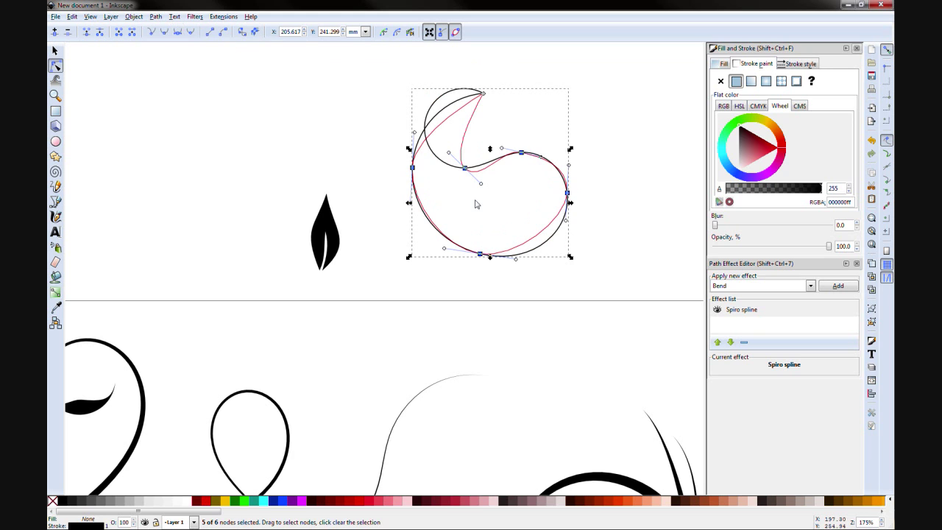
Reshape the Spiro outline into a compact curved teardrop with a short hooked tip by repositioning its nodes.
{"action": "left_click_drag", "start_coordinate": [465, 170], "coordinate": [380, 138]}
{"action": "left_click", "coordinate": [412, 168]}
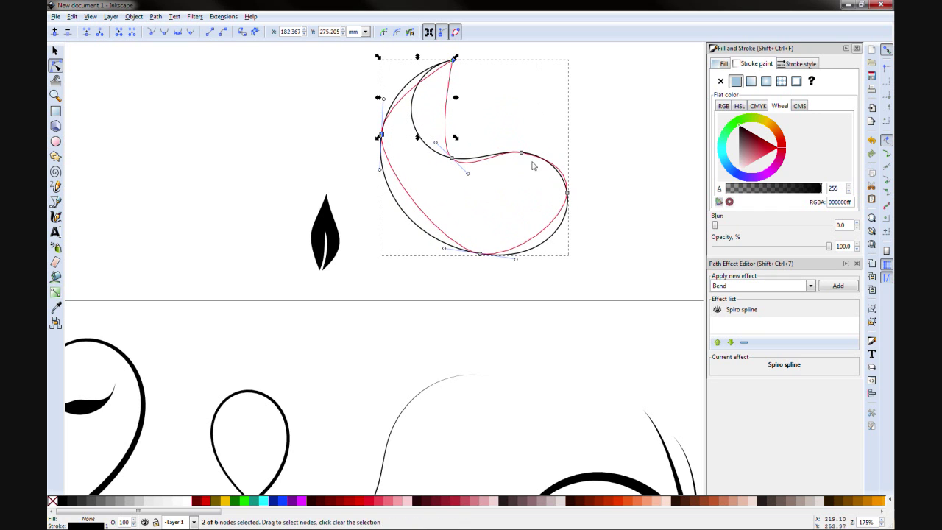
{"action": "left_click_drag", "start_coordinate": [567, 195], "coordinate": [557, 209]}
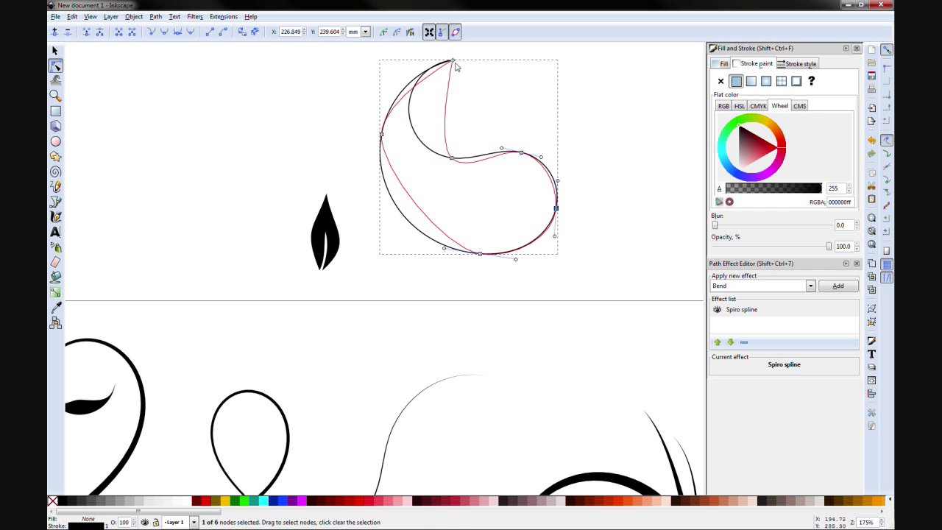
{"action": "left_click_drag", "start_coordinate": [453, 62], "coordinate": [474, 87]}
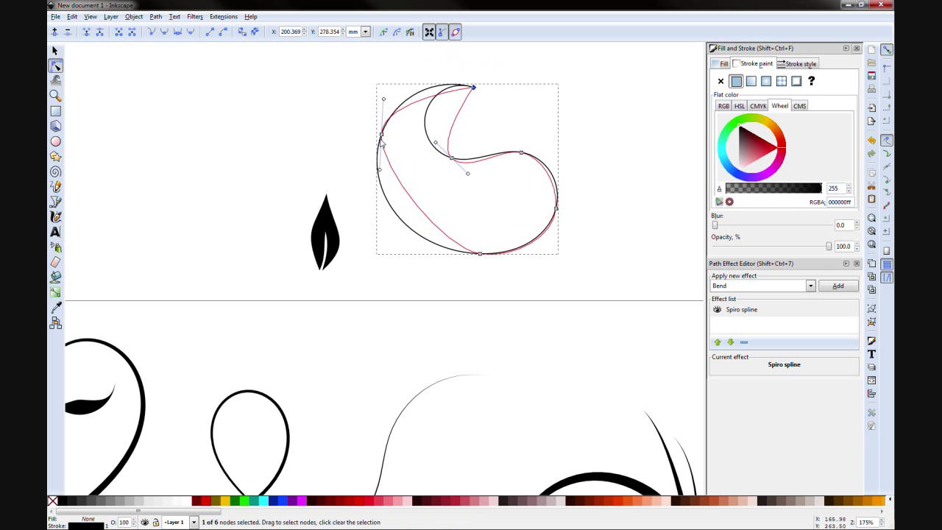
{"action": "left_click_drag", "start_coordinate": [383, 138], "coordinate": [370, 160]}
{"action": "left_click_drag", "start_coordinate": [452, 161], "coordinate": [451, 120]}
{"action": "left_click_drag", "start_coordinate": [520, 152], "coordinate": [507, 159]}
{"action": "left_click_drag", "start_coordinate": [556, 209], "coordinate": [538, 211]}
{"action": "mouse_move", "coordinate": [480, 254]}
{"action": "left_mouse_down"}
{"action": "mouse_move", "coordinate": [495, 256]}
{"action": "mouse_move", "coordinate": [490, 241]}
{"action": "left_mouse_up"}
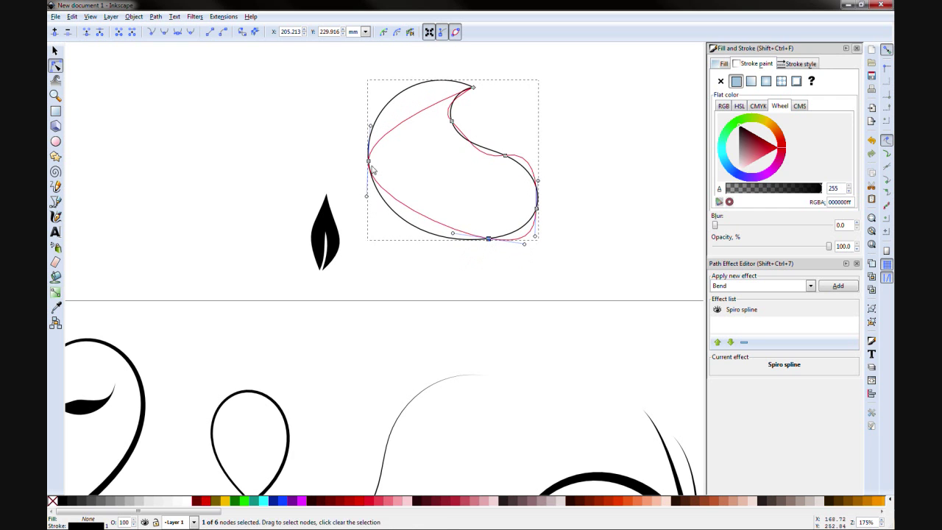
{"action": "left_click_drag", "start_coordinate": [379, 169], "coordinate": [398, 175]}
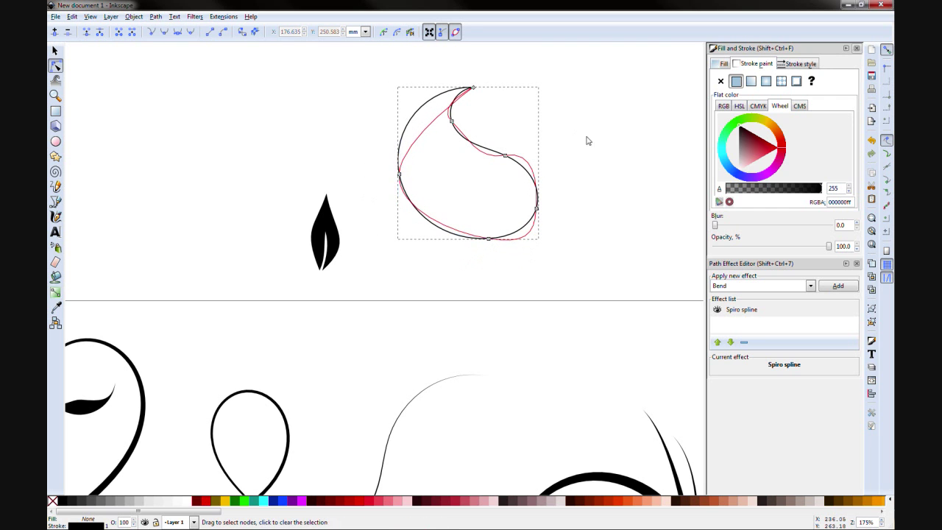
{"action": "left_click", "coordinate": [571, 183]}
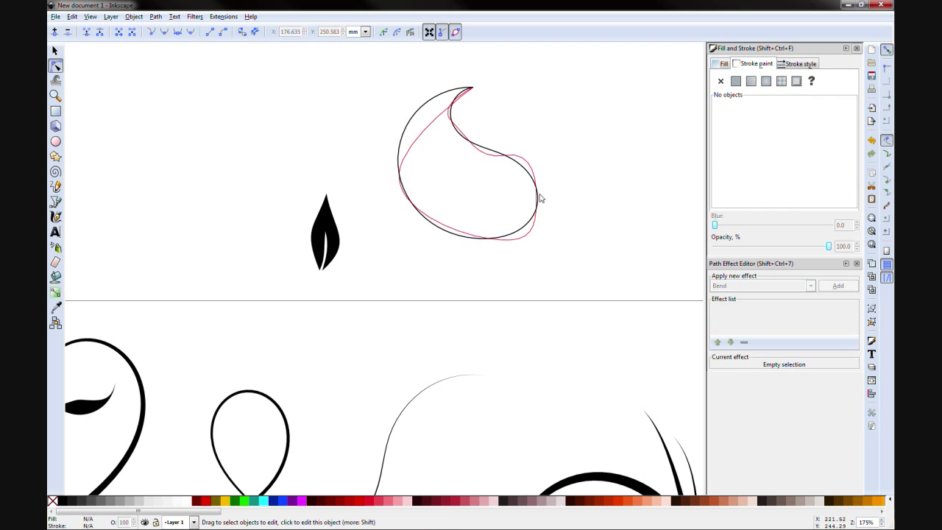
Remove the teardrop's stroke and give it a flat black fill.
{"action": "left_click", "coordinate": [541, 199]}
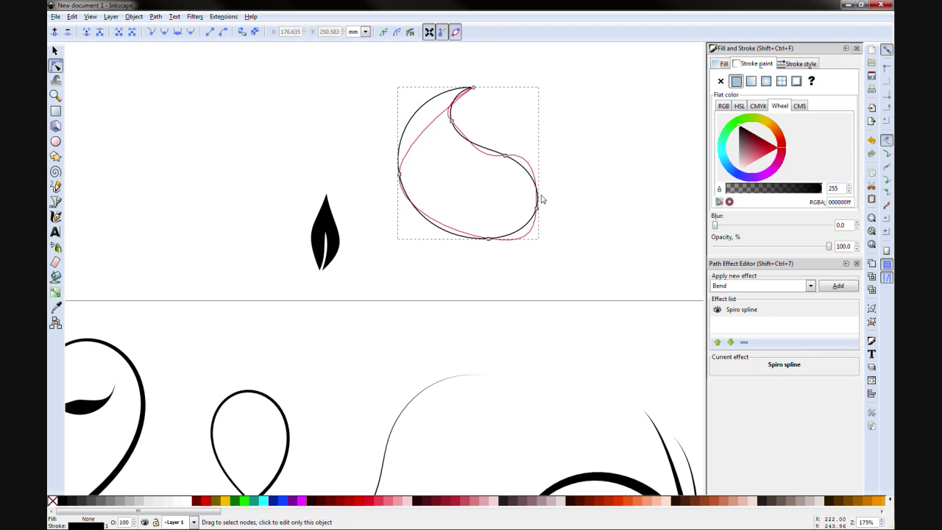
{"action": "key", "text": "s"}
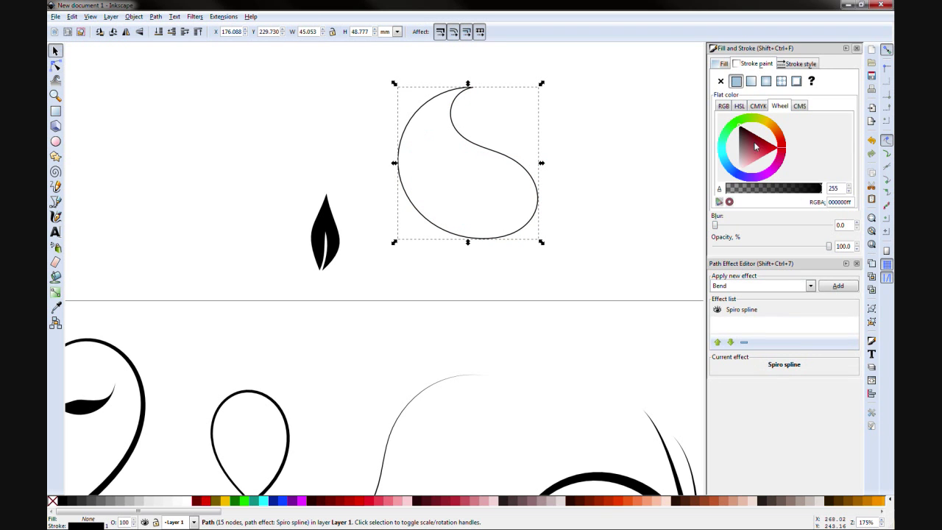
{"action": "left_click", "coordinate": [720, 80]}
{"action": "left_click", "coordinate": [723, 63]}
{"action": "left_click", "coordinate": [735, 81]}
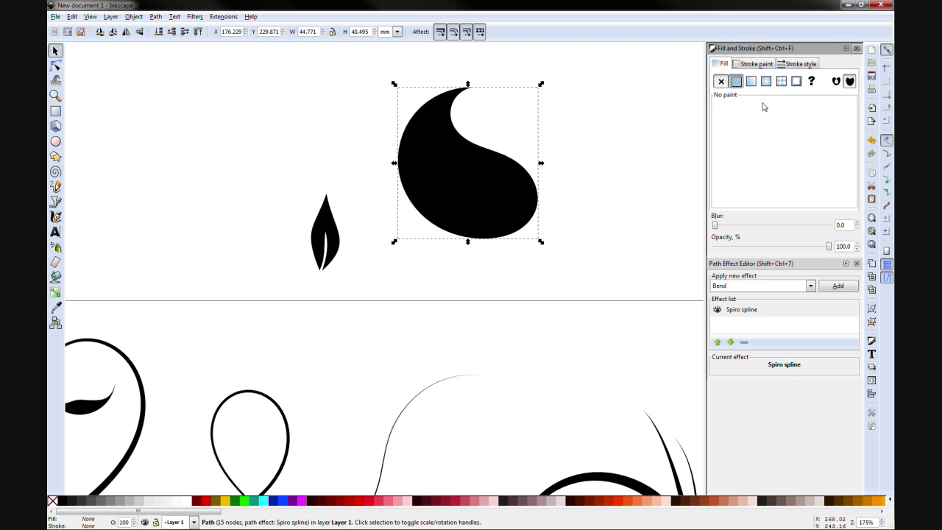
{"action": "key", "text": "Escape"}
Move the black teardrop just above the page and place a duplicate of it on the page below the swirl.
{"action": "left_click", "coordinate": [474, 178]}
{"action": "scroll", "coordinate": [489, 161], "scroll_direction": "down", "scroll_amount": 5}
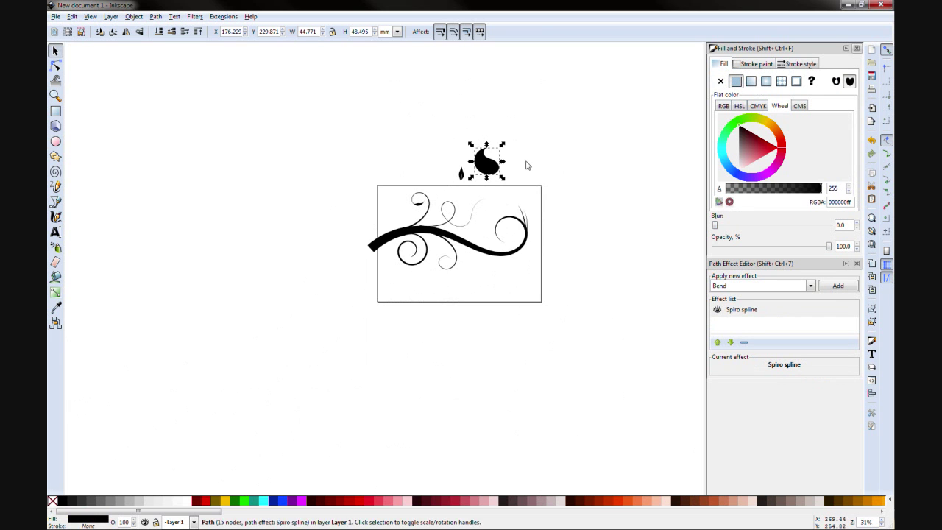
{"action": "scroll", "coordinate": [490, 196], "scroll_direction": "left", "scroll_amount": 2}
{"action": "scroll", "coordinate": [542, 225], "scroll_direction": "up", "scroll_amount": 3}
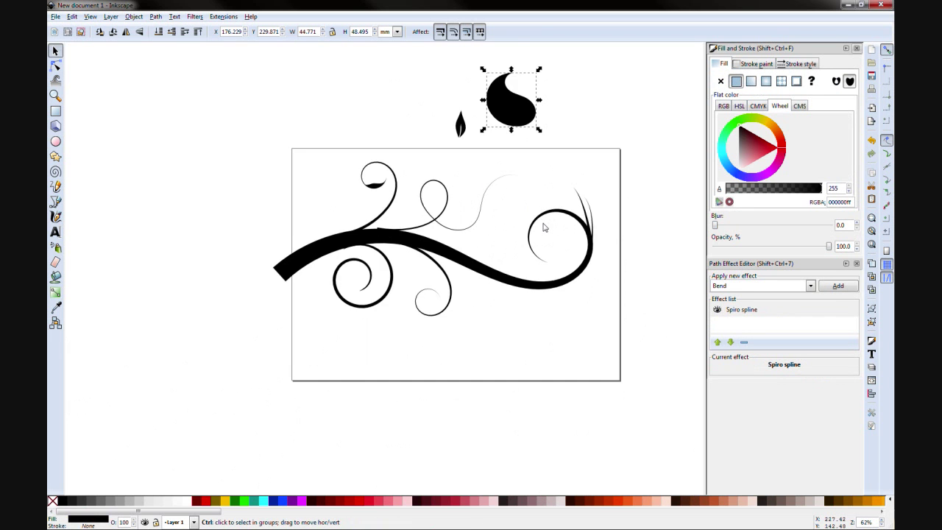
{"action": "left_click_drag", "start_coordinate": [508, 78], "coordinate": [541, 92]}
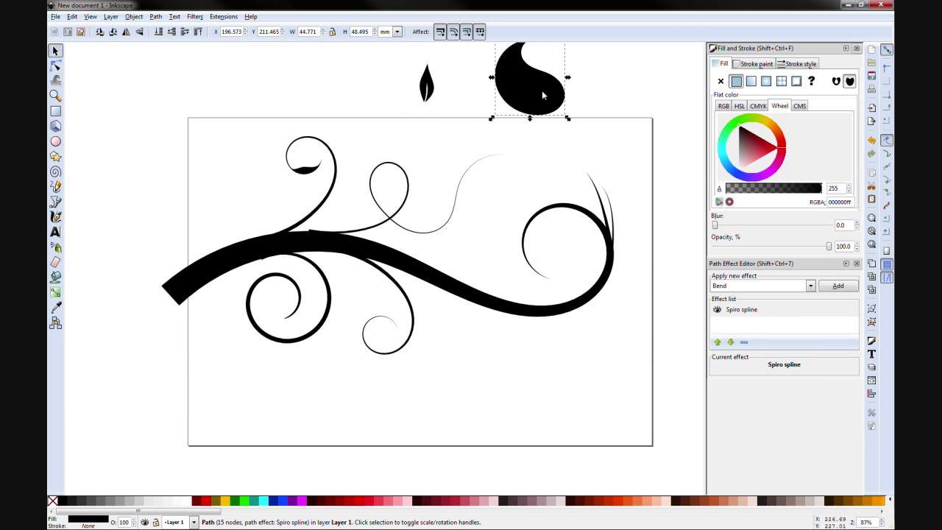
{"action": "left_click", "coordinate": [529, 84]}
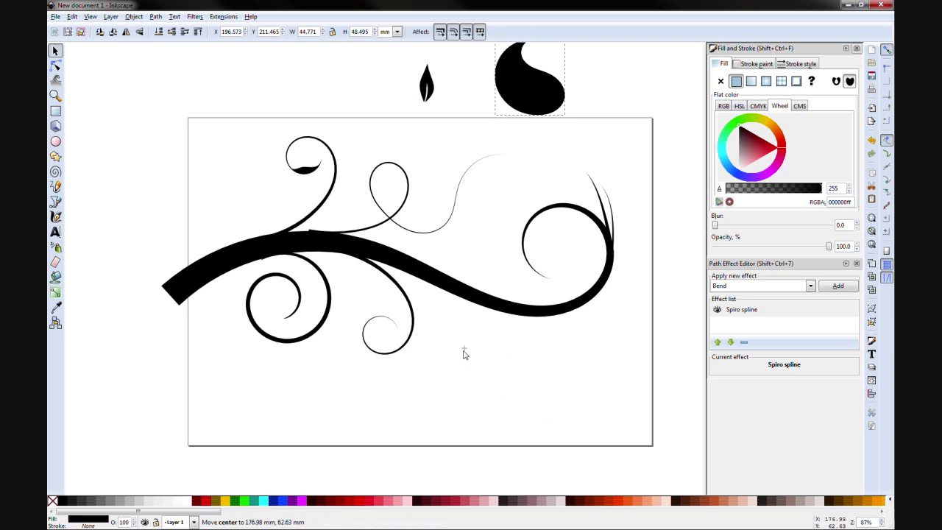
{"action": "left_click_drag", "start_coordinate": [526, 91], "coordinate": [459, 384]}
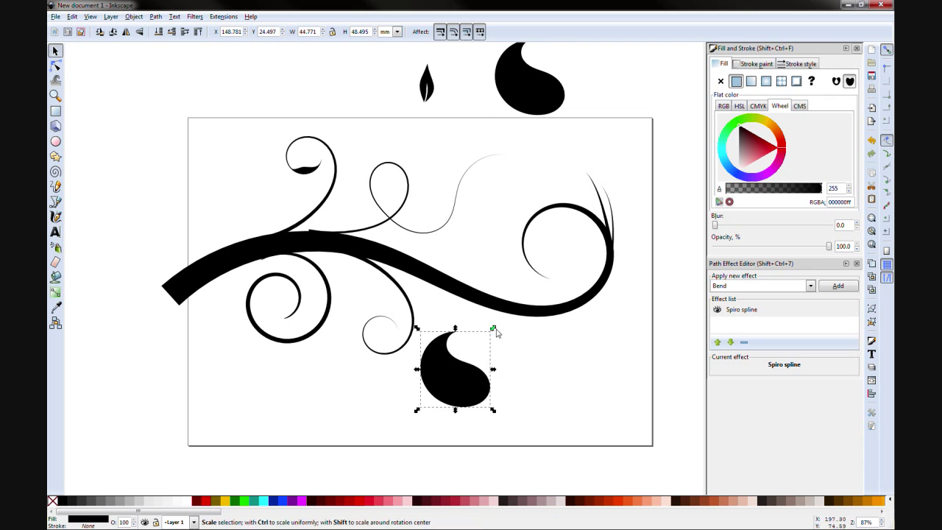
Shrink the copied teardrop to about 3 mm and place it, mirrored horizontally, at the inner tip of the lower-left spiral.
{"action": "left_click_drag", "start_coordinate": [493, 328], "coordinate": [127, 274]}
{"action": "scroll", "coordinate": [390, 338], "scroll_direction": "up", "scroll_amount": 3, "text": "ctrl"}
{"action": "scroll", "coordinate": [126, 274], "scroll_direction": "left", "scroll_amount": 5}
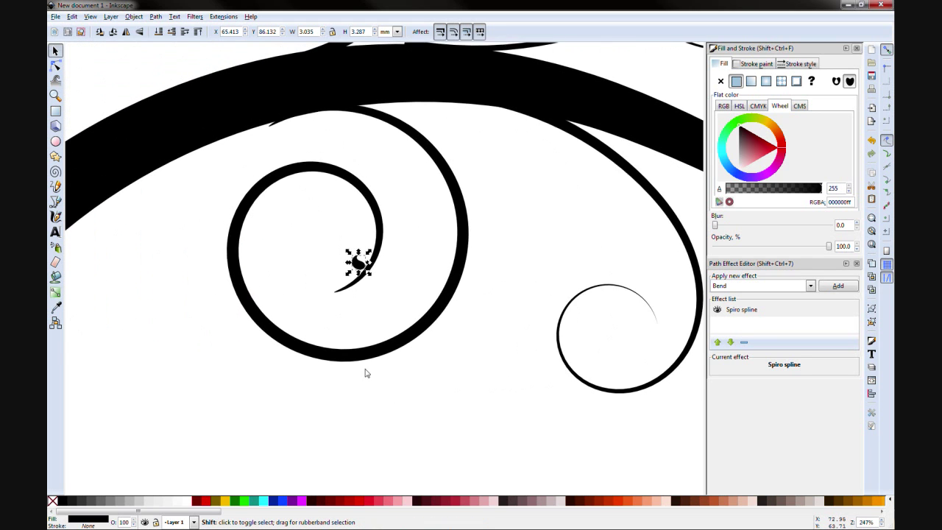
{"action": "left_click", "coordinate": [519, 262]}
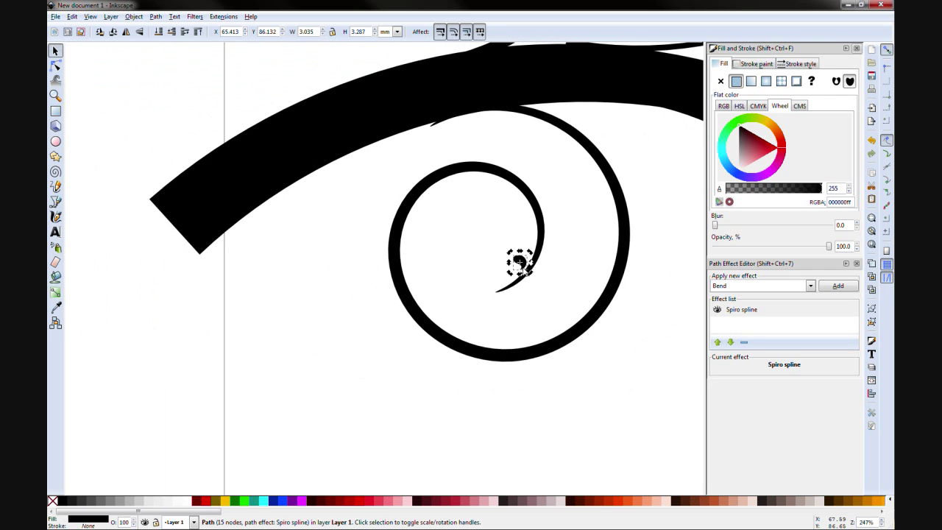
{"action": "left_click", "coordinate": [546, 307]}
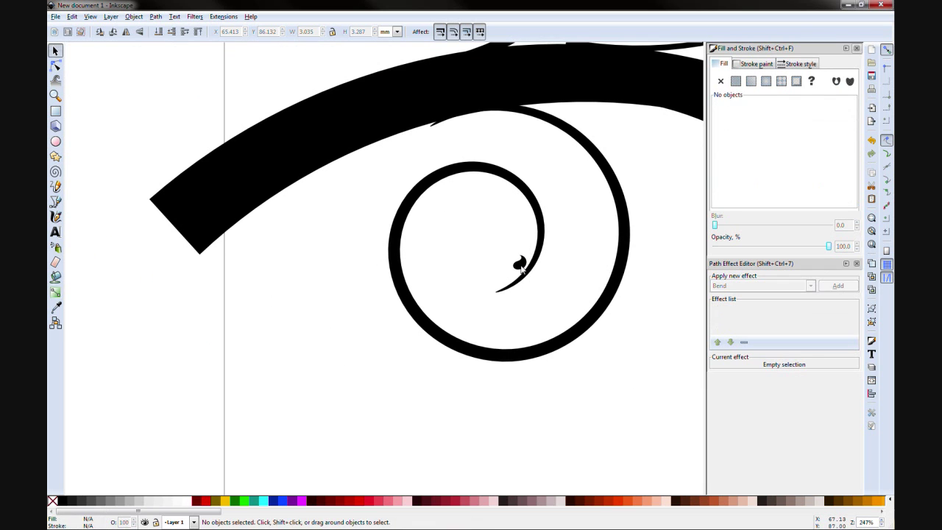
Enlarge the mirrored teardrop to about 10.8 by 11.7 mm and position it over the spiral's inner tip.
{"action": "left_click", "coordinate": [520, 263]}
{"action": "key", "text": "greater"}
{"action": "key", "text": "greater"}
{"action": "key", "text": "greater"}
{"action": "key", "text": "greater"}
{"action": "key", "text": "greater"}
{"action": "key", "text": "greater"}
{"action": "key", "text": "greater"}
{"action": "key", "text": "greater"}
{"action": "key", "text": "greater"}
{"action": "key", "text": "greater"}
{"action": "key", "text": "greater"}
{"action": "key", "text": "greater"}
{"action": "key", "text": "greater"}
{"action": "key", "text": "greater"}
{"action": "left_click_drag", "start_coordinate": [526, 276], "coordinate": [495, 273]}
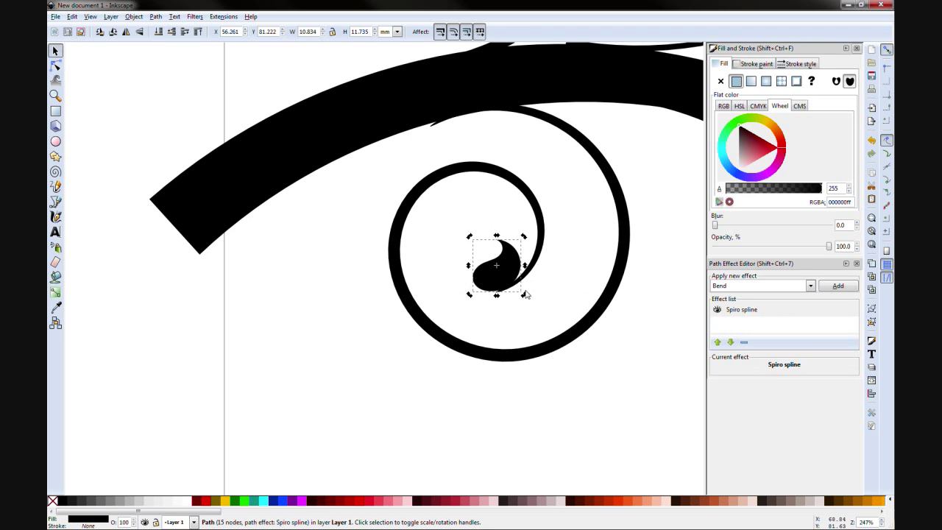
{"action": "left_click", "coordinate": [571, 270]}
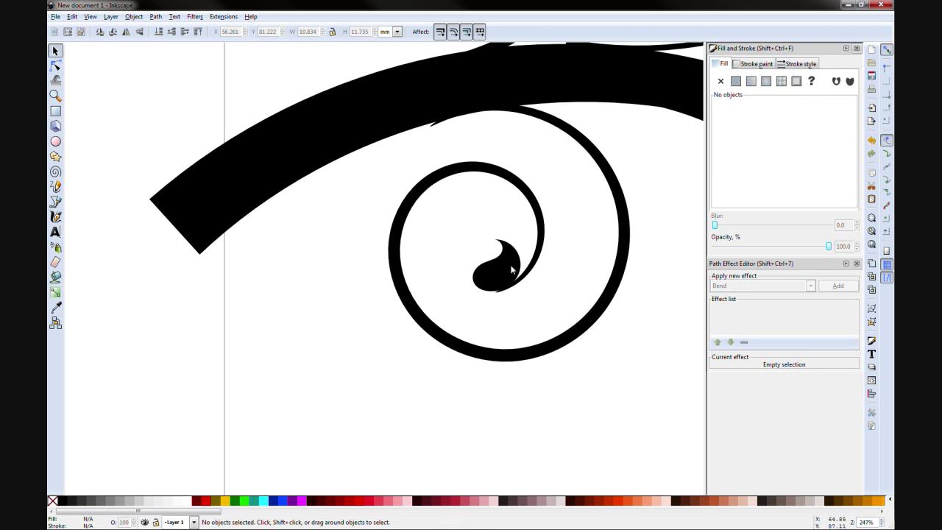
{"action": "left_click", "coordinate": [511, 270]}
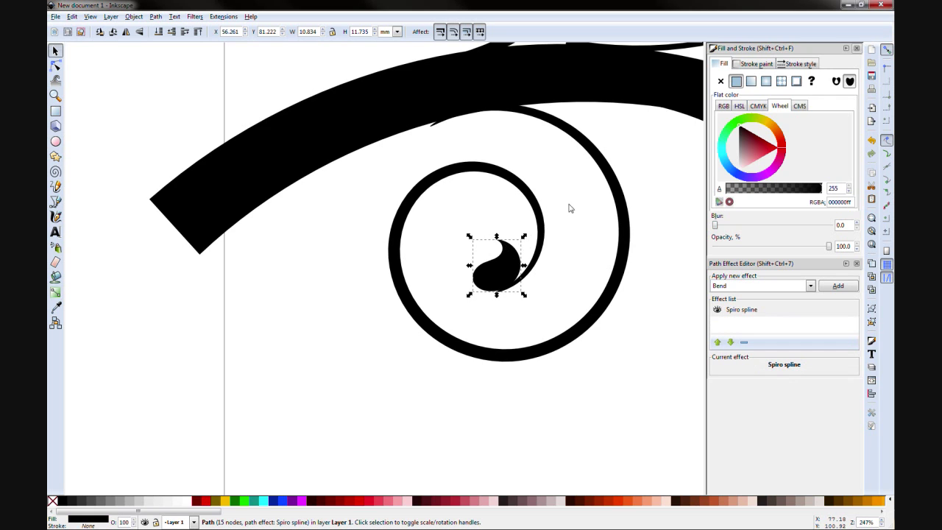
Rotate the teardrop clockwise so its rounded end faces left and its pointed tip sits at the spiral's inner end.
{"action": "left_click", "coordinate": [506, 272]}
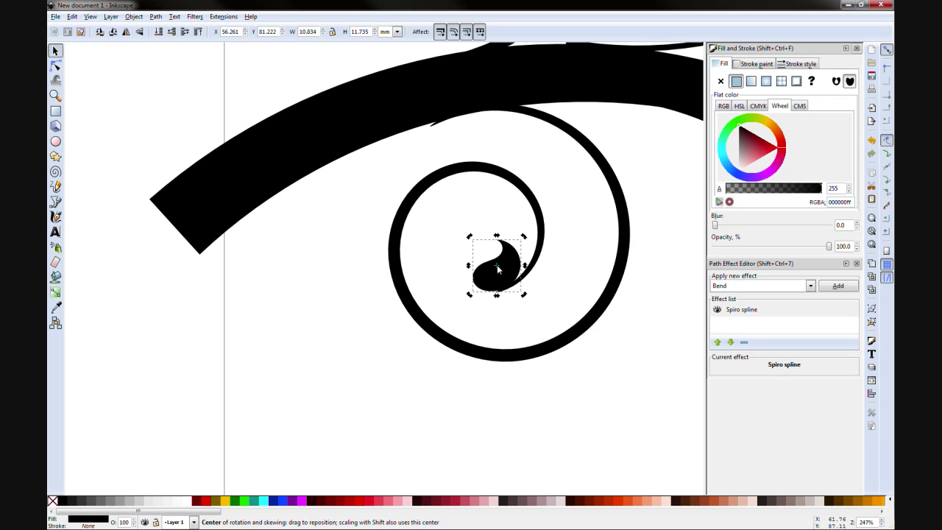
{"action": "left_click_drag", "start_coordinate": [498, 270], "coordinate": [523, 268]}
{"action": "left_click", "coordinate": [523, 271]}
{"action": "scroll", "coordinate": [520, 271], "scroll_direction": "up", "scroll_amount": 2}
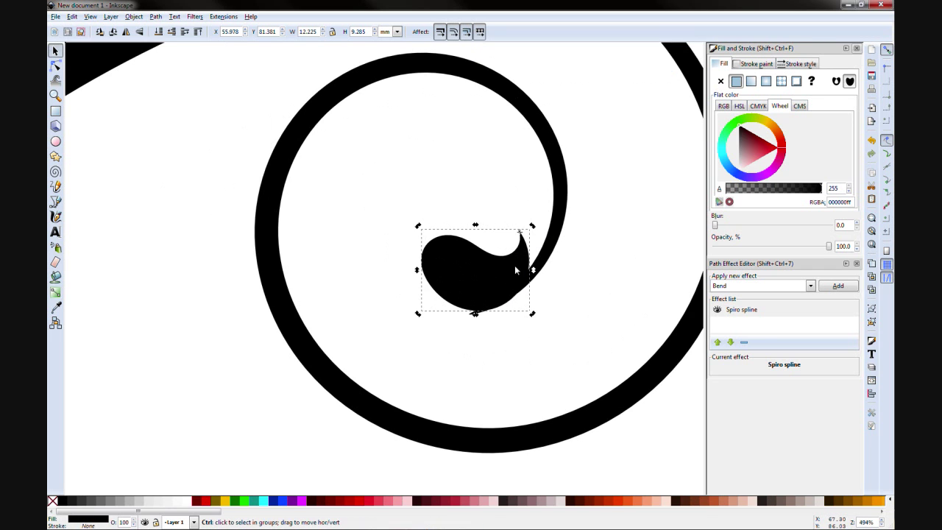
Reshape the teardrop's nodes, pulling its tip onto the spiral's inner curve and its lower edge outward to cover the line's end.
{"action": "key", "text": "n"}
{"action": "left_click_drag", "start_coordinate": [521, 233], "coordinate": [555, 225]}
{"action": "left_click_drag", "start_coordinate": [502, 307], "coordinate": [475, 310]}
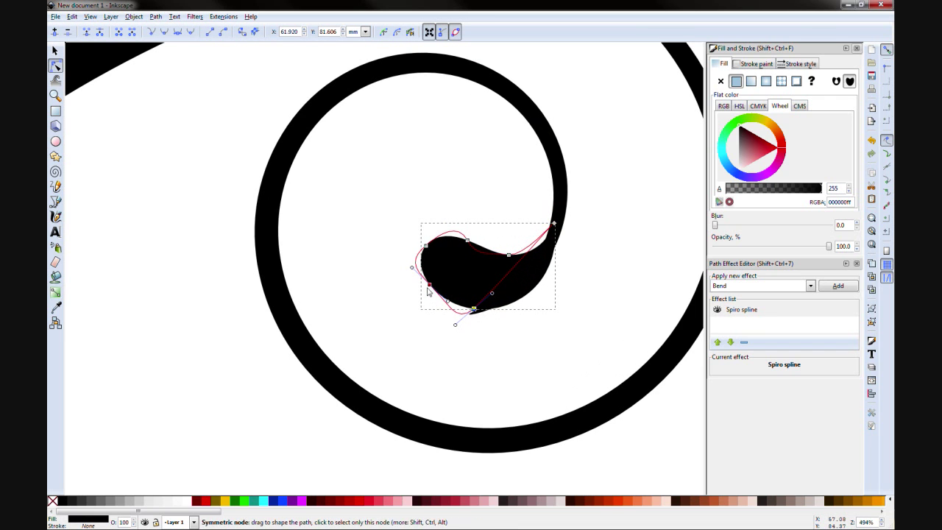
{"action": "left_click_drag", "start_coordinate": [428, 287], "coordinate": [424, 298]}
{"action": "left_click_drag", "start_coordinate": [475, 311], "coordinate": [474, 320]}
{"action": "left_click", "coordinate": [576, 329]}
{"action": "scroll", "coordinate": [593, 287], "scroll_direction": "down", "scroll_amount": 2}
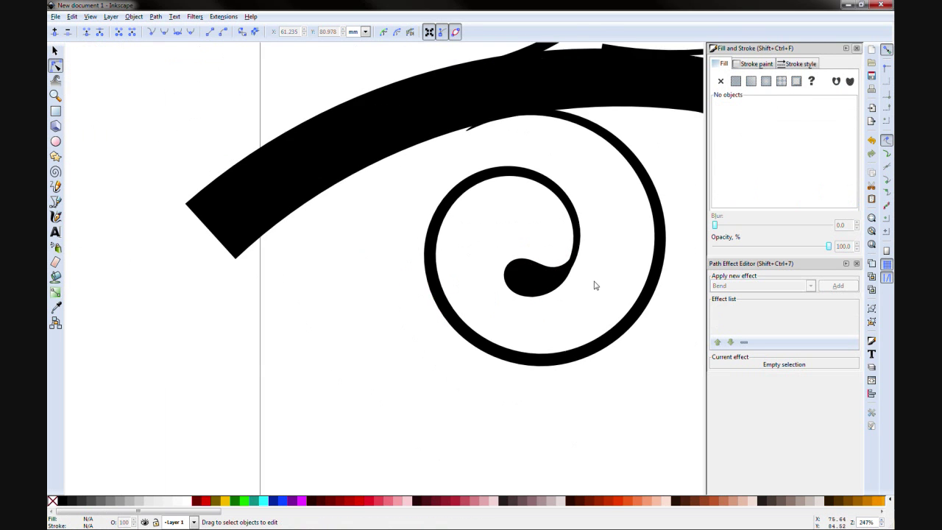
{"action": "scroll", "coordinate": [595, 281], "scroll_direction": "down", "scroll_amount": 3}
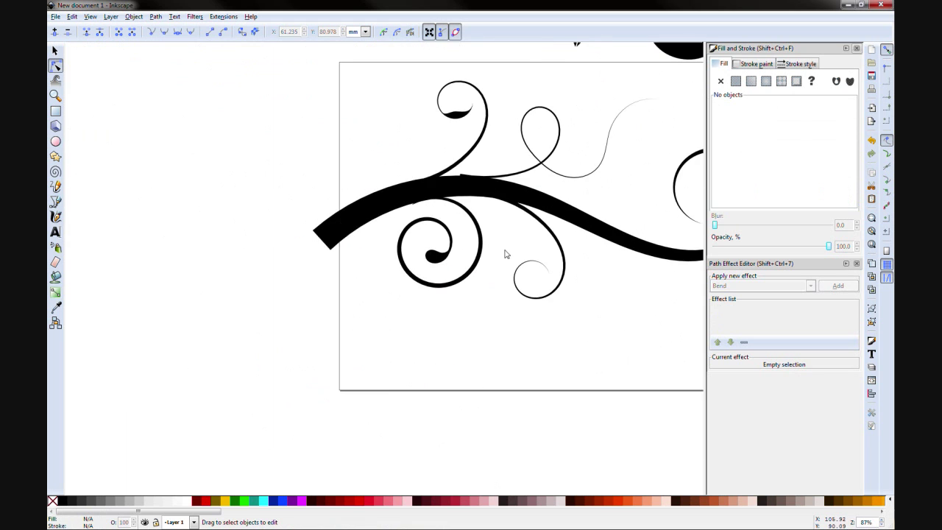
{"action": "scroll", "coordinate": [533, 264], "scroll_direction": "right", "scroll_amount": 4}
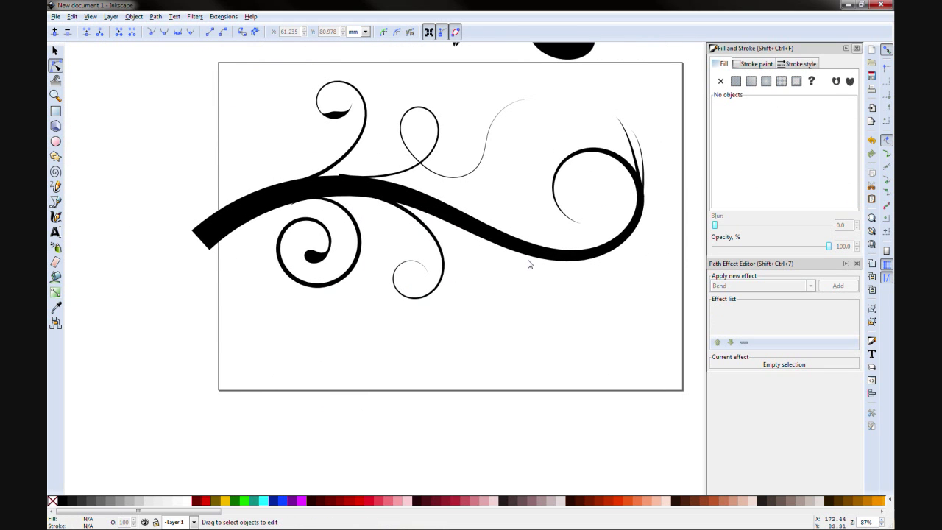
{"action": "scroll", "coordinate": [528, 264], "scroll_direction": "up", "scroll_amount": 2}
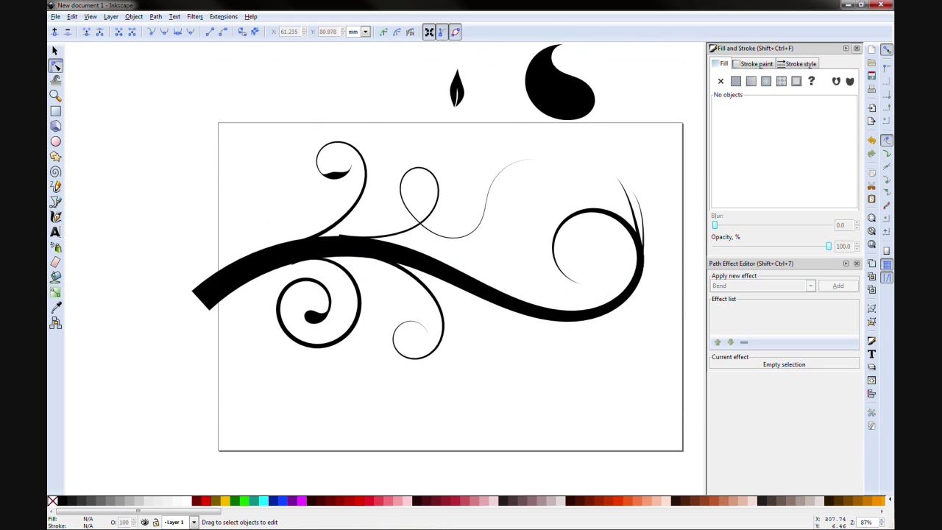